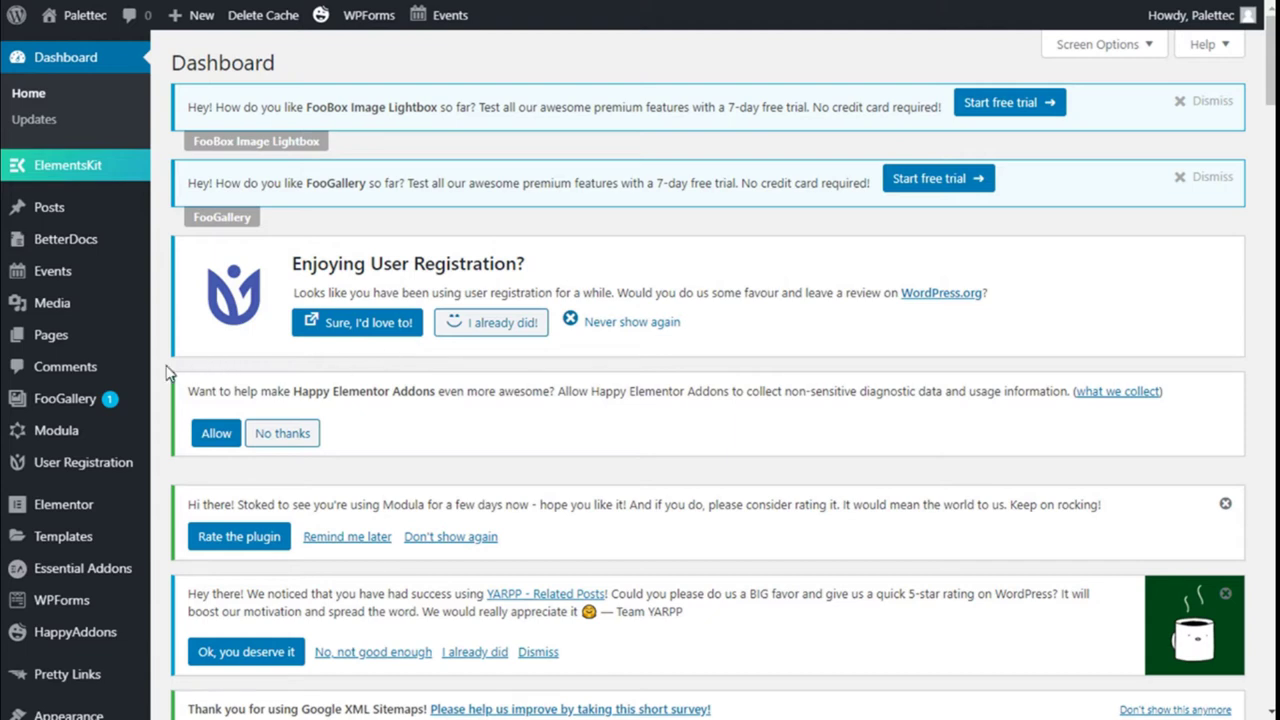
Step: Search the Add Plugins page for 'redirection'
{"action": "scroll", "coordinate": [103, 375], "scroll_direction": "down", "scroll_amount": 4}
{"action": "scroll", "coordinate": [103, 387], "scroll_direction": "down", "scroll_amount": 1}
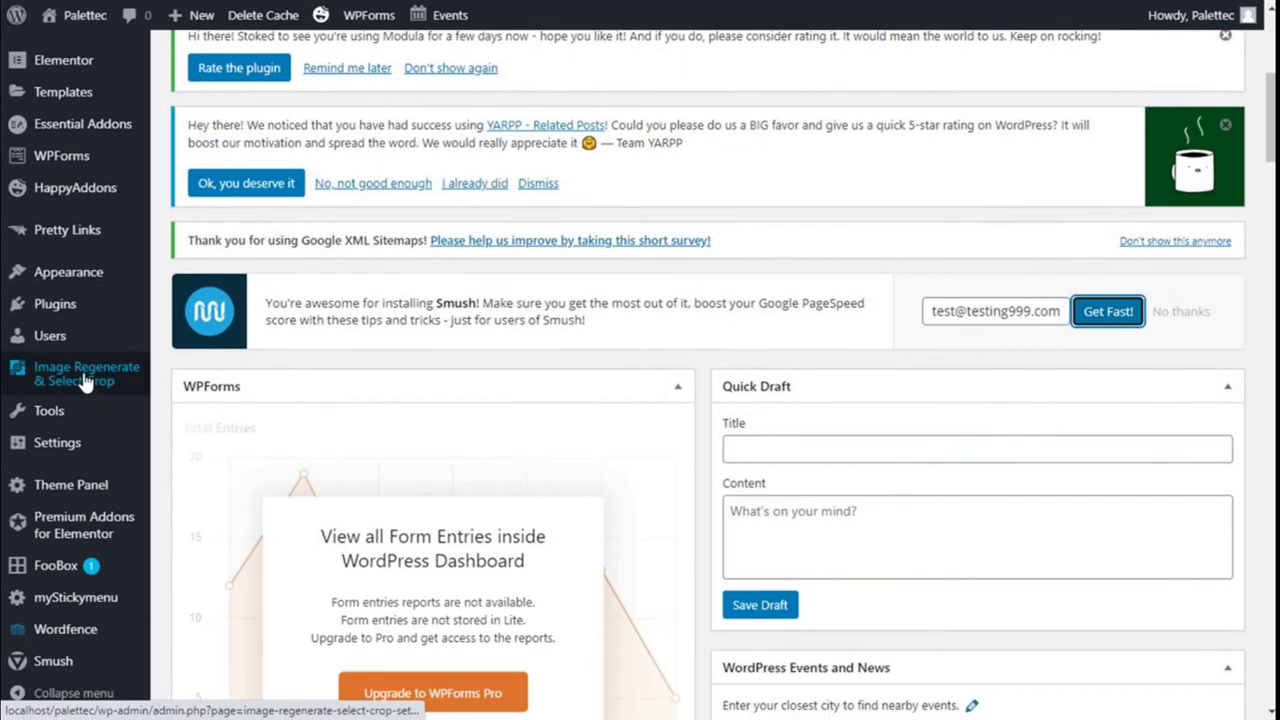
{"action": "mouse_move", "coordinate": [78, 303]}
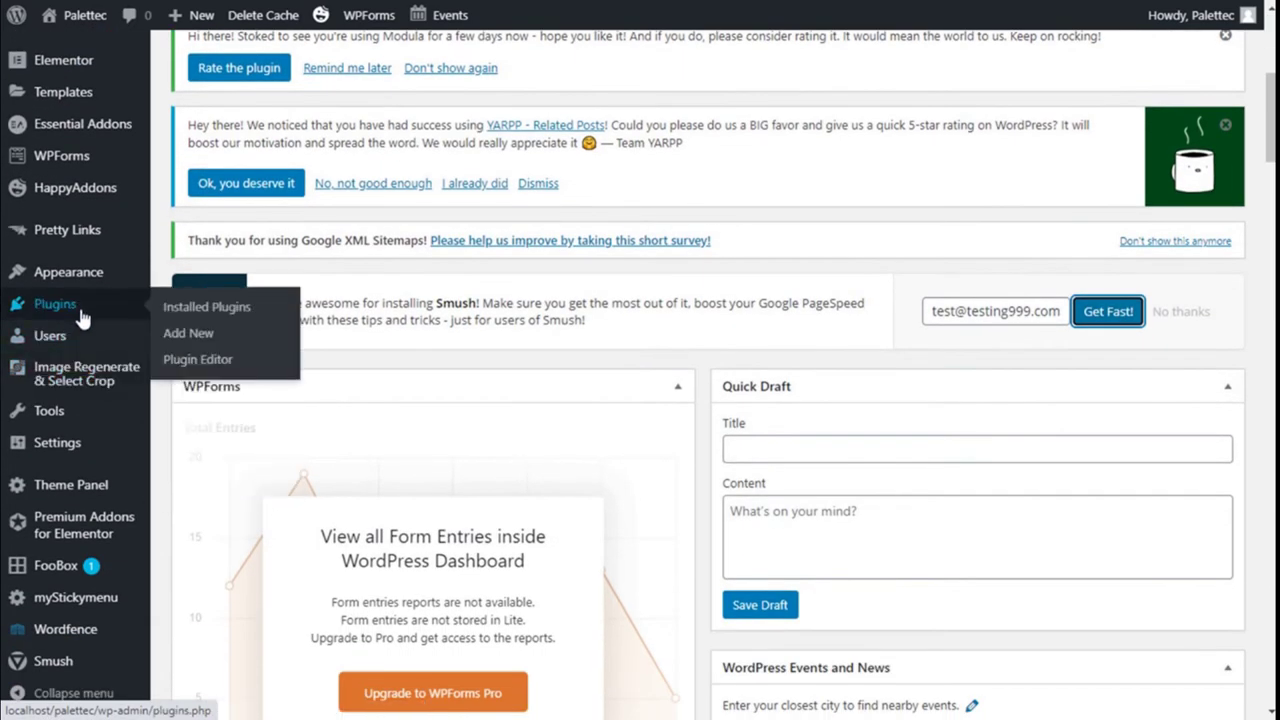
{"action": "left_click", "coordinate": [179, 339]}
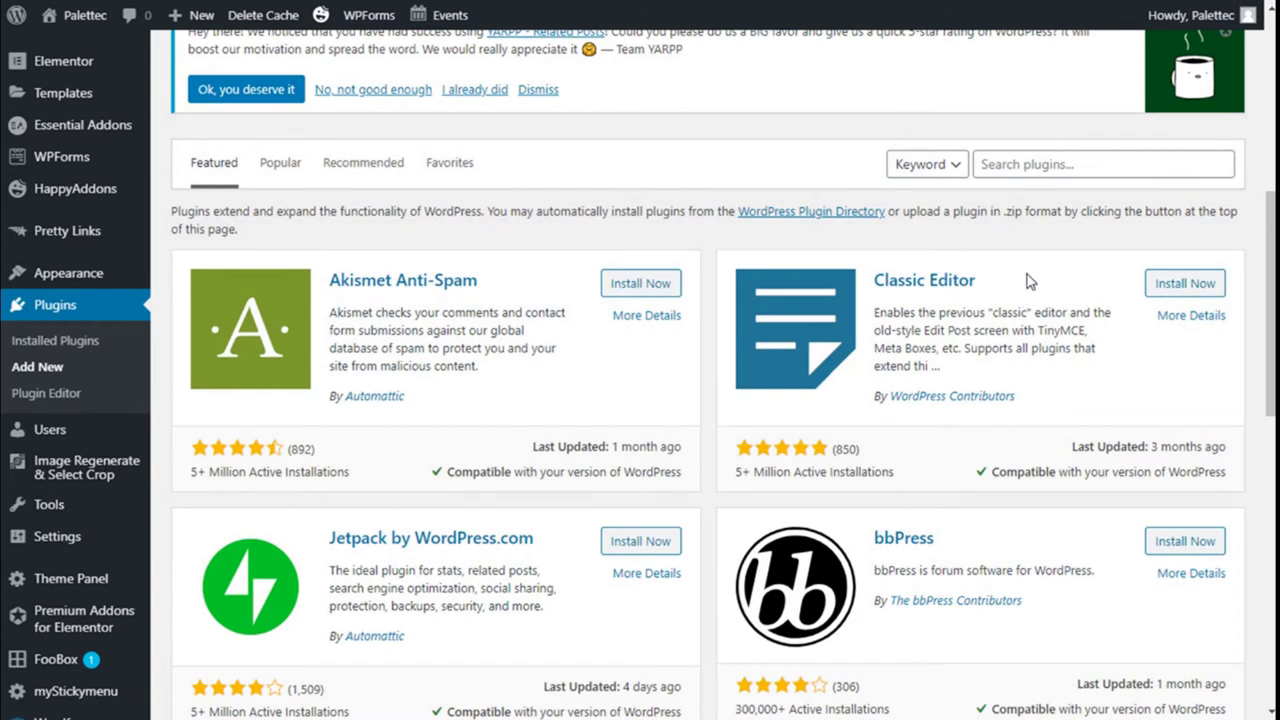
{"action": "left_click", "coordinate": [1050, 168]}
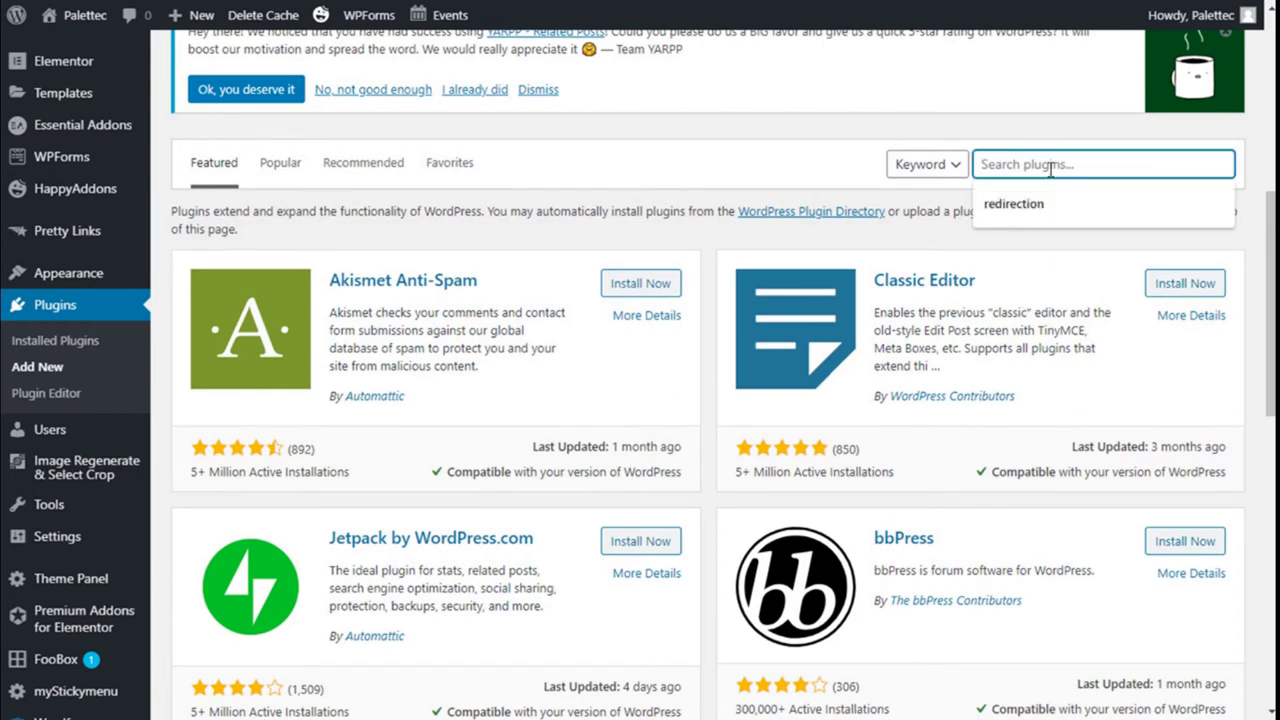
{"action": "type", "text": "redirection"}
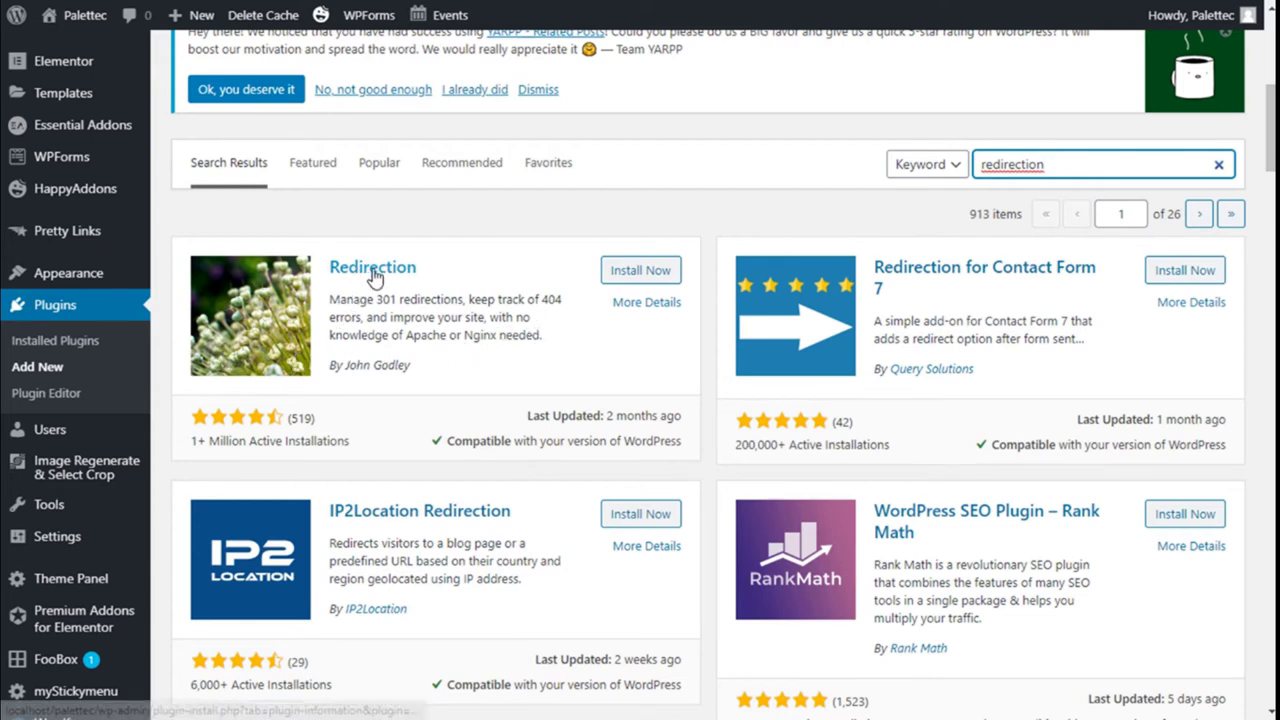
Step: Install and activate Redirection, then find version 4.8 in the Installed Plugins list
{"action": "left_click", "coordinate": [630, 271]}
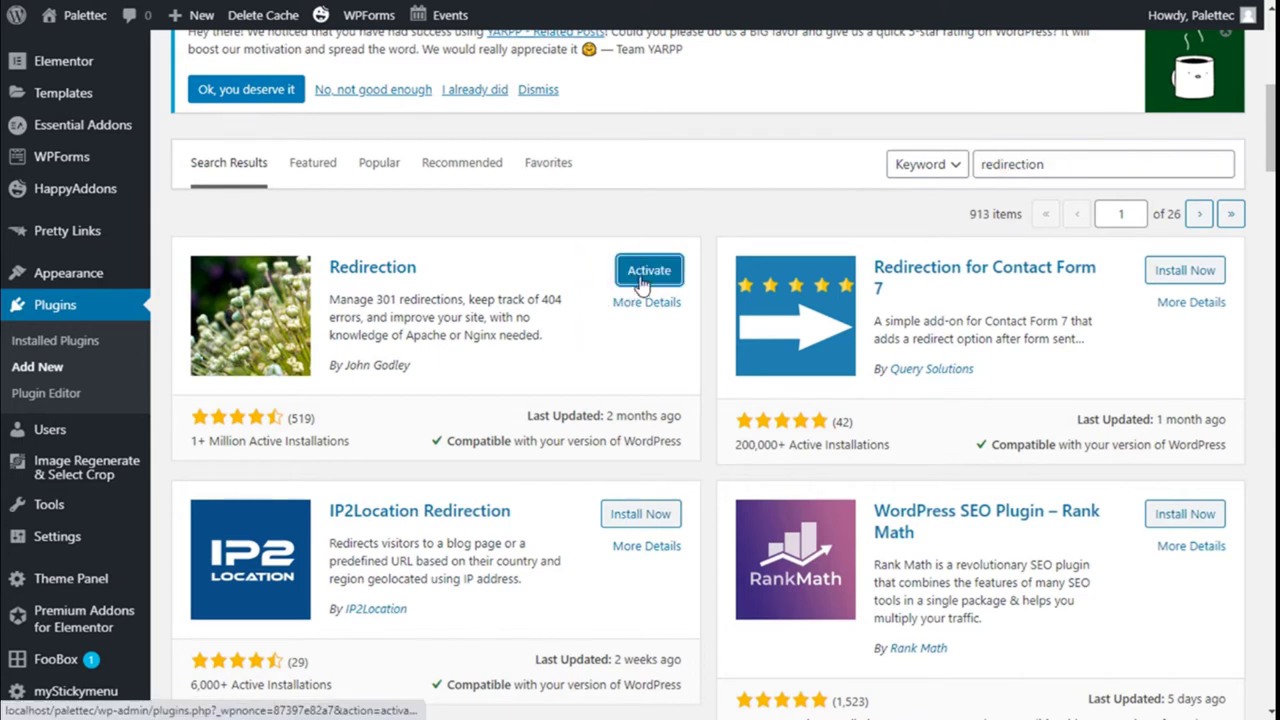
{"action": "left_click", "coordinate": [635, 279]}
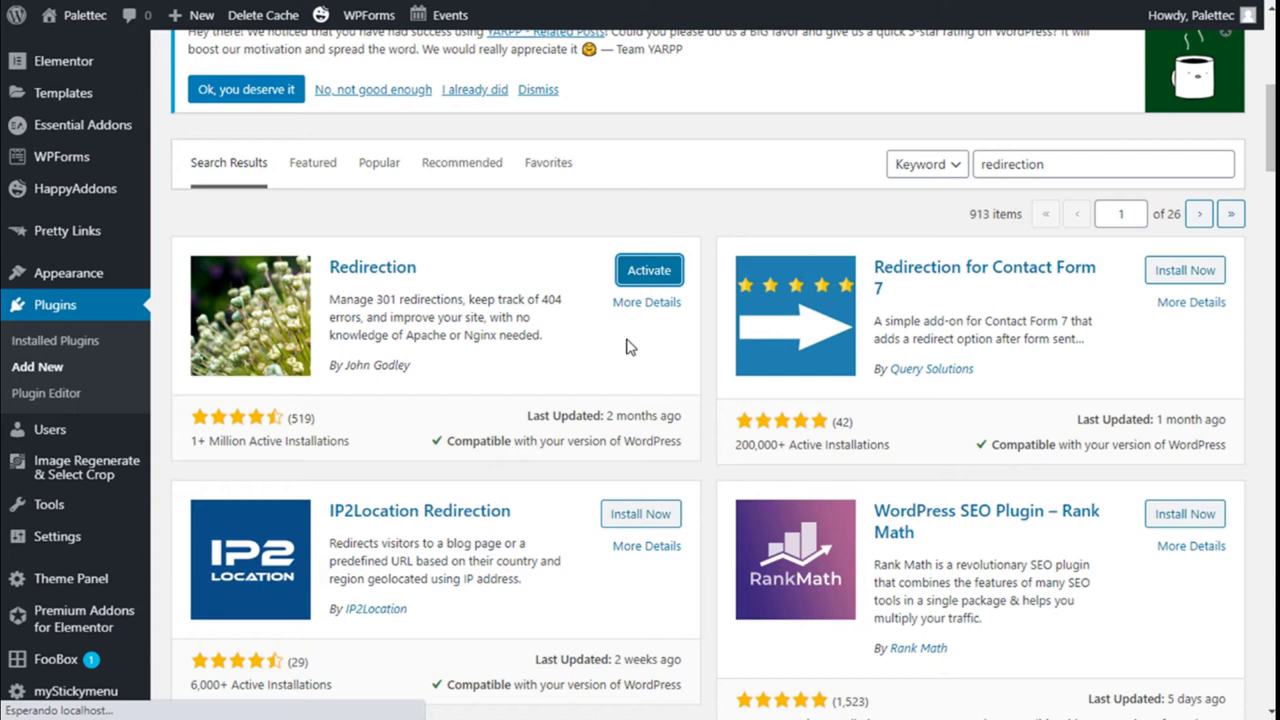
{"action": "scroll", "coordinate": [638, 295], "scroll_direction": "down", "scroll_amount": 10}
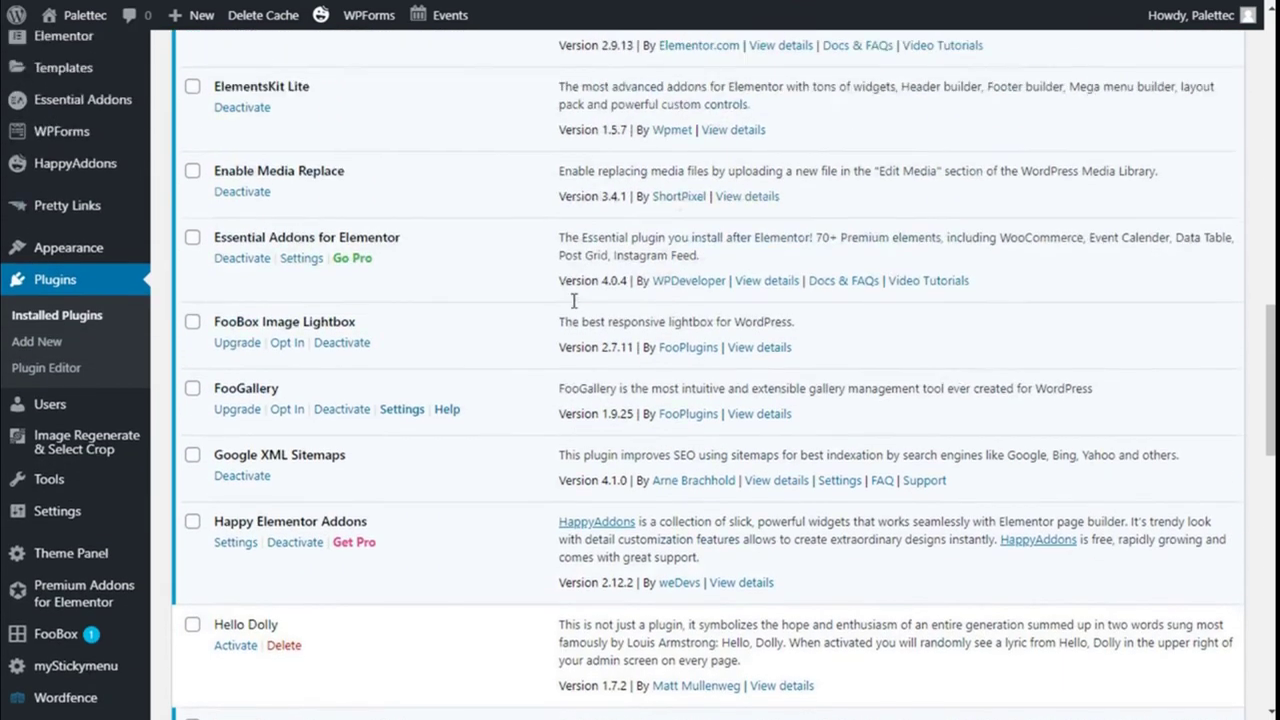
{"action": "scroll", "coordinate": [590, 310], "scroll_direction": "down", "scroll_amount": 5}
{"action": "scroll", "coordinate": [572, 316], "scroll_direction": "down", "scroll_amount": 4}
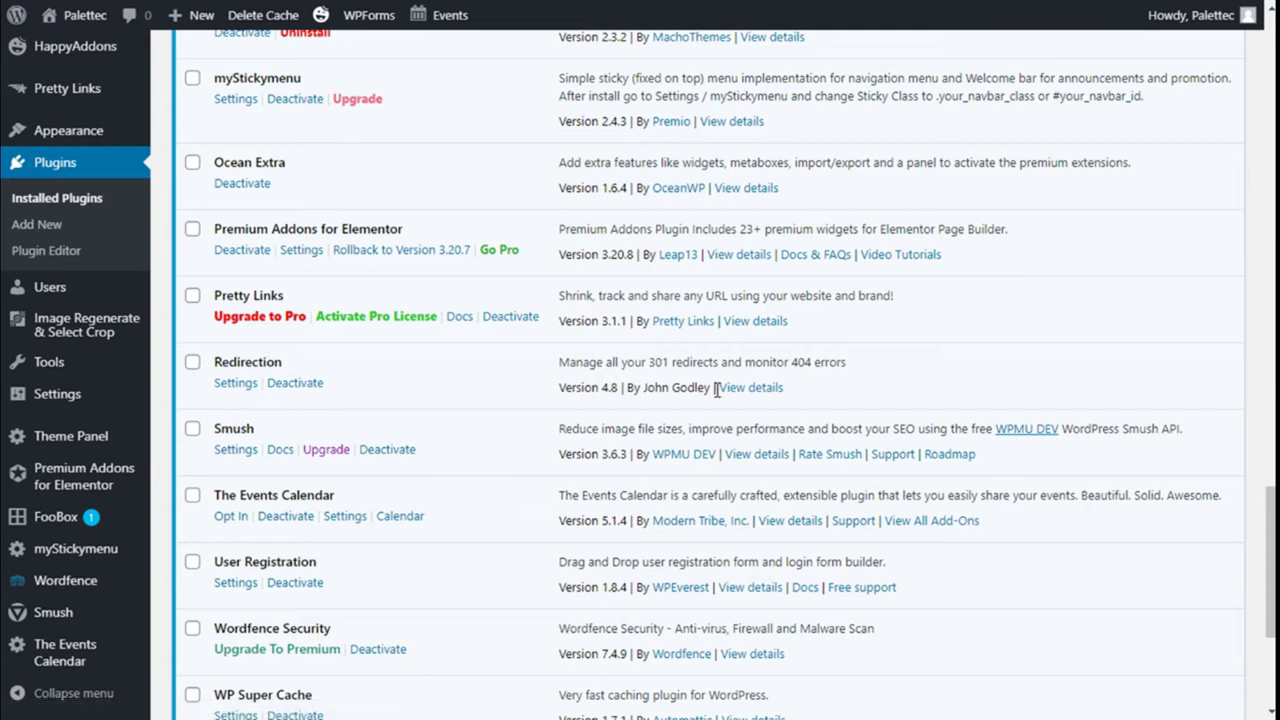
Step: Open Redirection's settings and go over the welcome page's example source and target URLs
{"action": "left_click", "coordinate": [240, 384]}
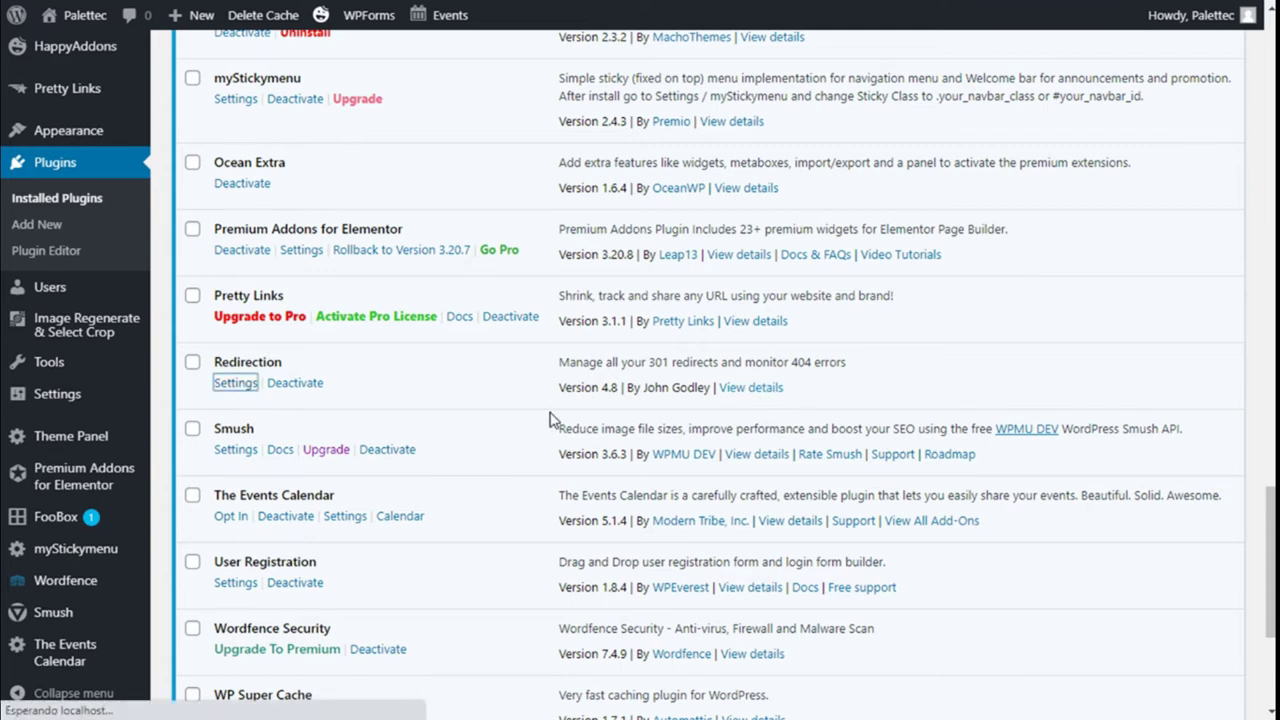
{"action": "scroll", "coordinate": [548, 400], "scroll_direction": "down", "scroll_amount": 5}
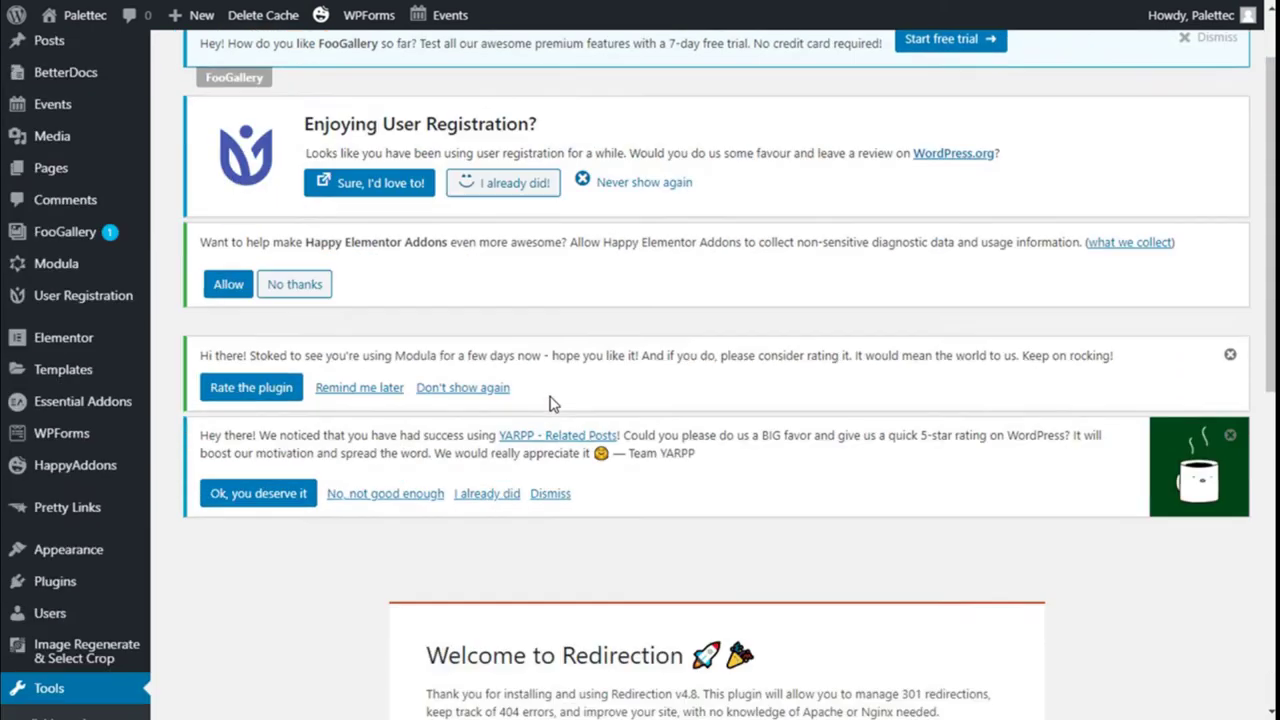
{"action": "scroll", "coordinate": [543, 355], "scroll_direction": "down", "scroll_amount": 2}
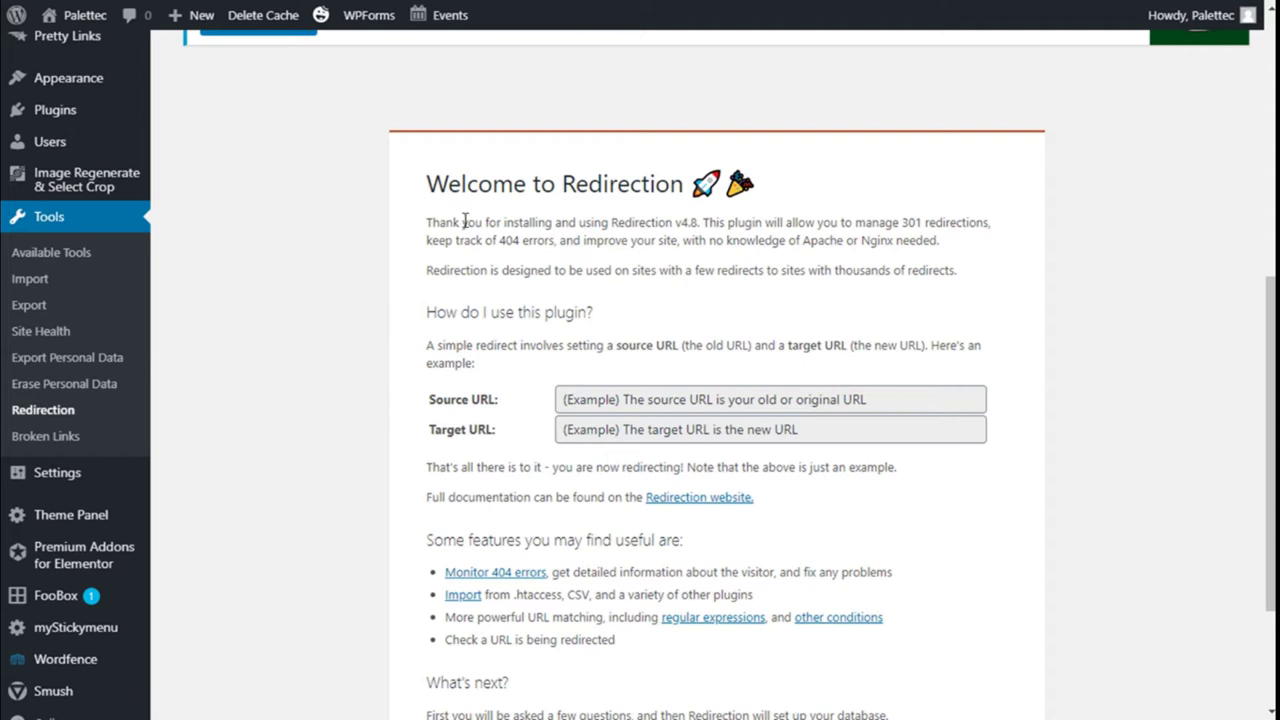
{"action": "scroll", "coordinate": [736, 222], "scroll_direction": "down", "scroll_amount": 1}
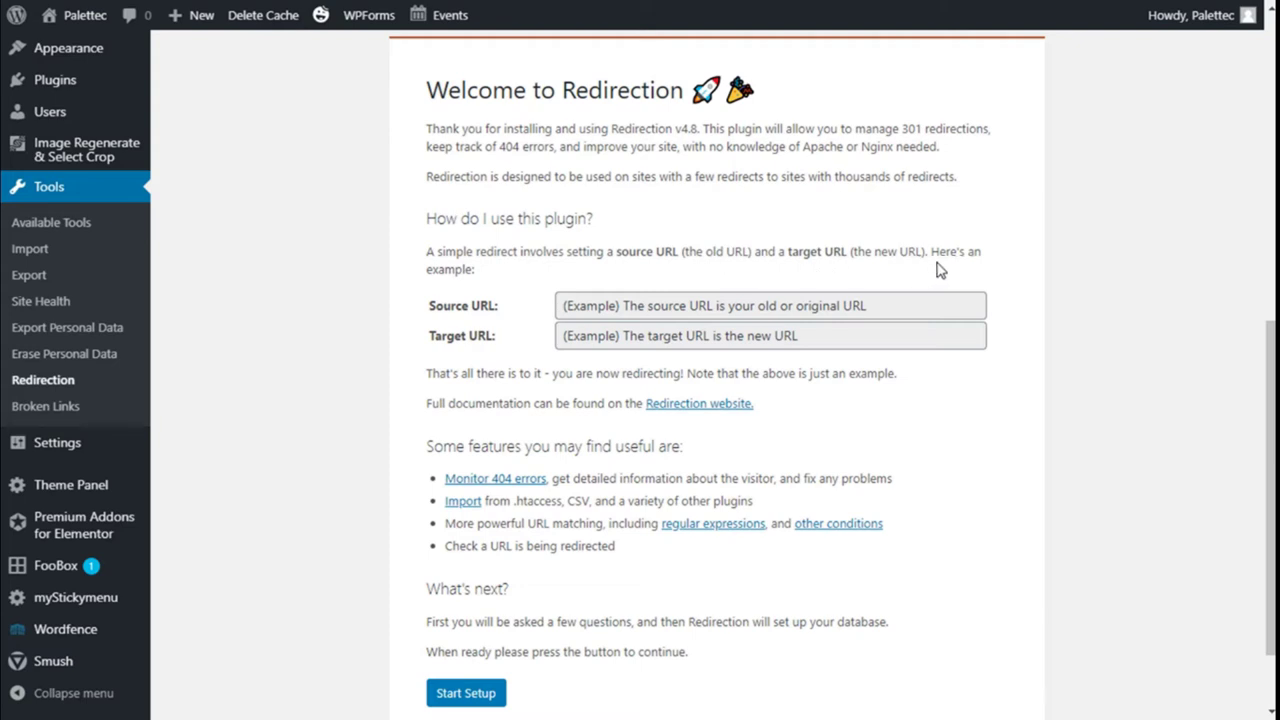
{"action": "scroll", "coordinate": [983, 272], "scroll_direction": "down", "scroll_amount": 1}
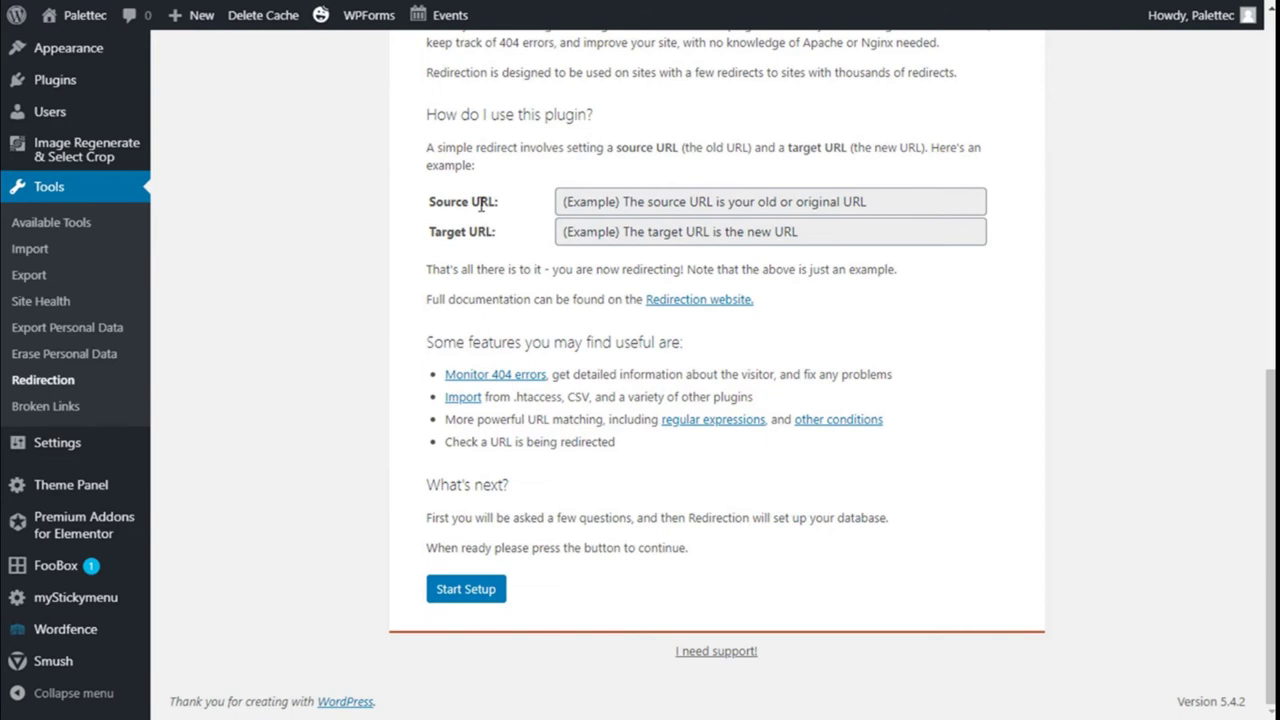
{"action": "left_click", "coordinate": [581, 206]}
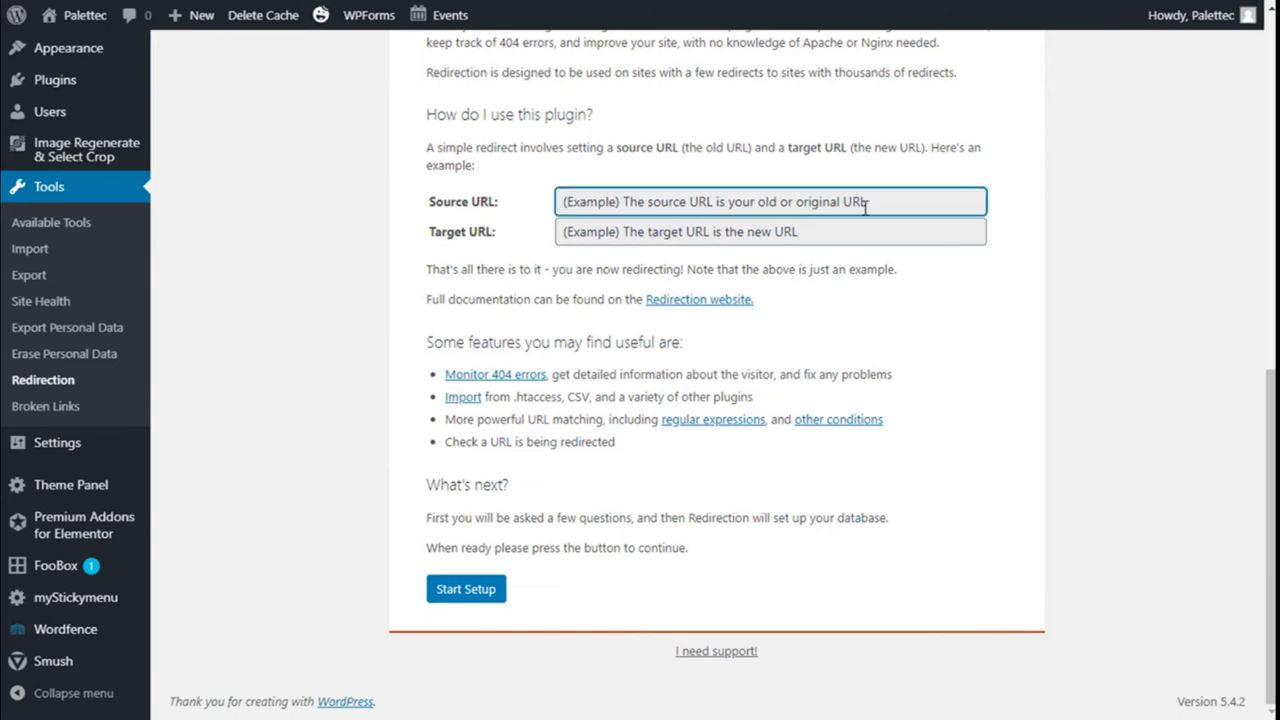
{"action": "left_click", "coordinate": [577, 228]}
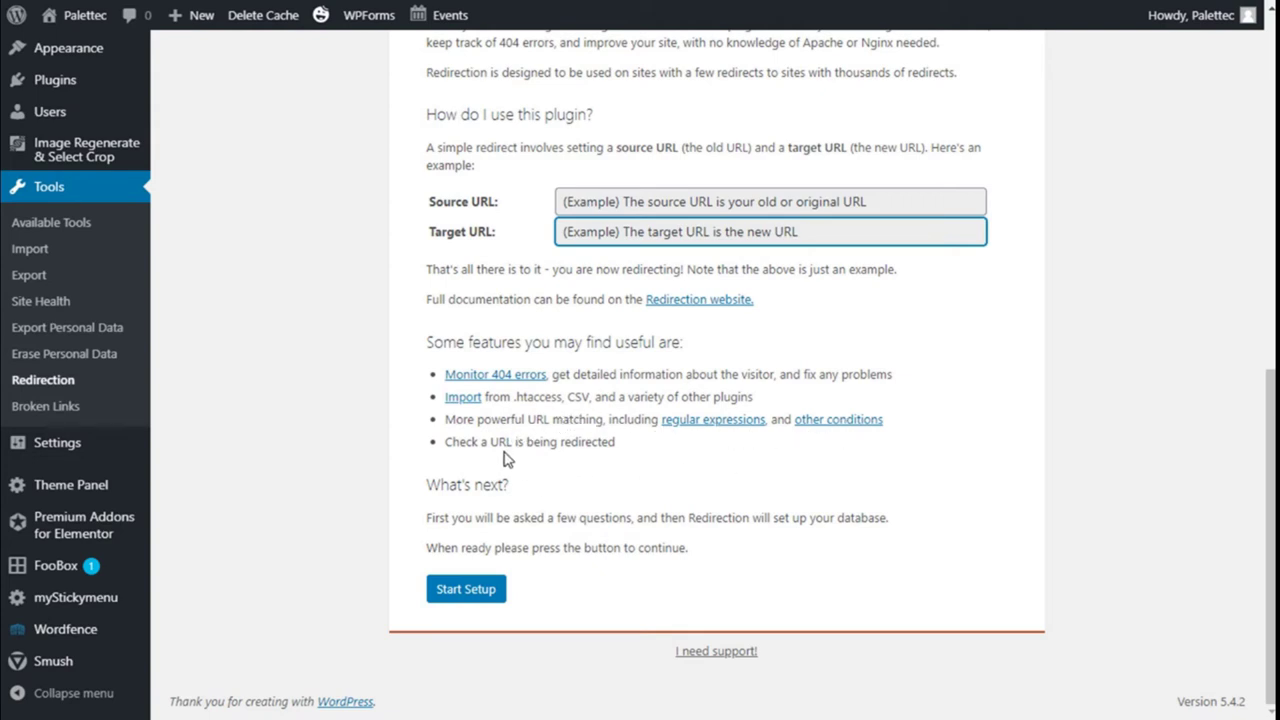
Step: Start Redirection's setup and enable logging of all redirects and 404 errors
{"action": "left_click", "coordinate": [465, 590]}
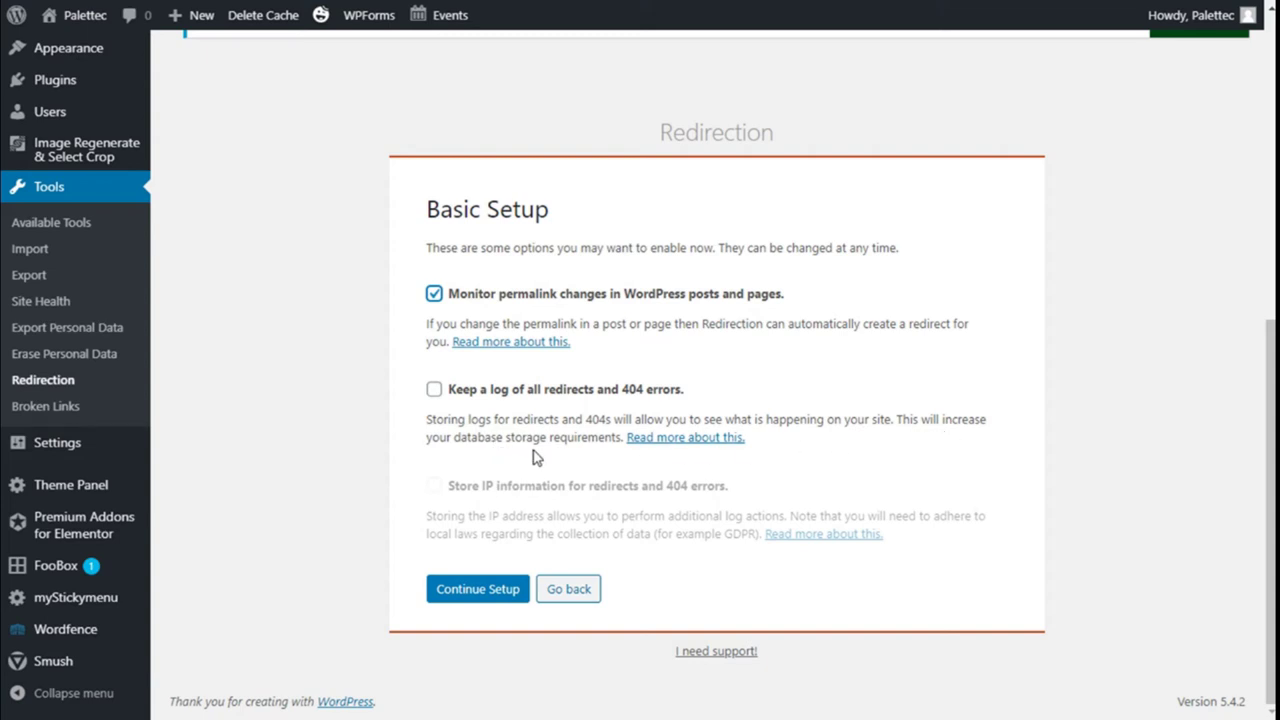
{"action": "left_click", "coordinate": [438, 392]}
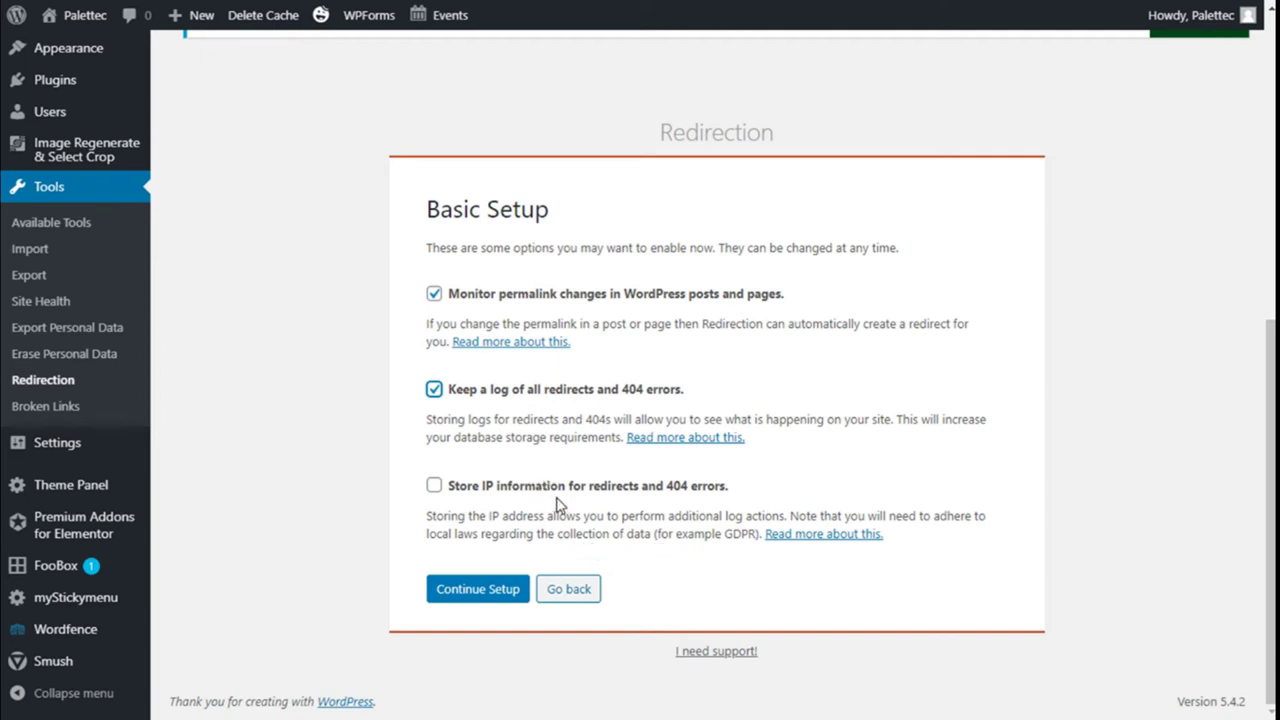
Step: Continue past the Good REST API check and finish setup at 100%
{"action": "left_click", "coordinate": [478, 589]}
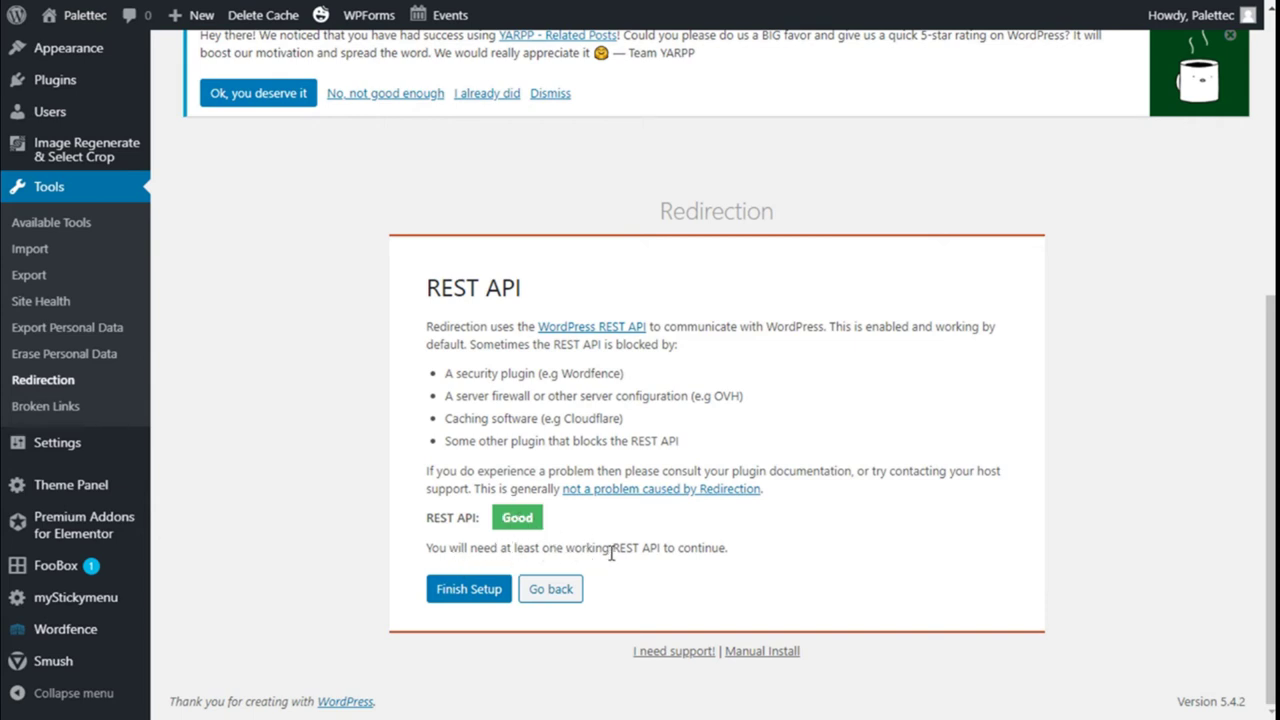
{"action": "left_click", "coordinate": [459, 590]}
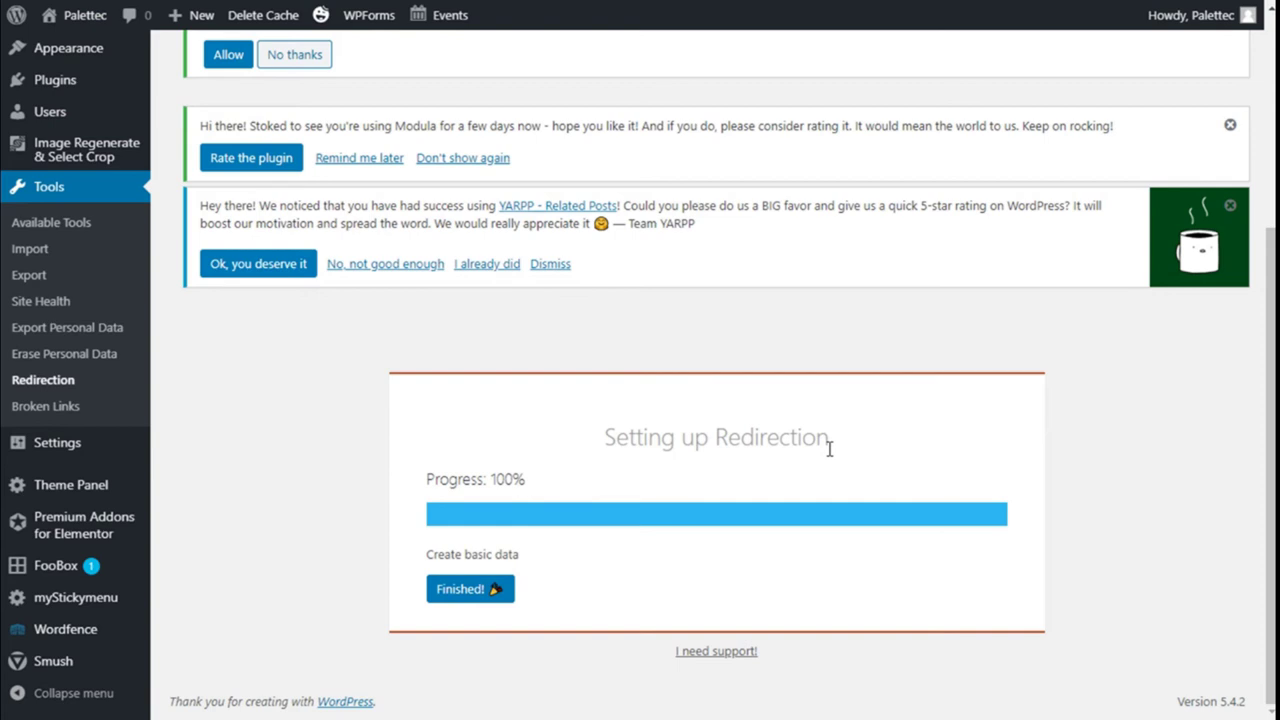
{"action": "left_click", "coordinate": [490, 590]}
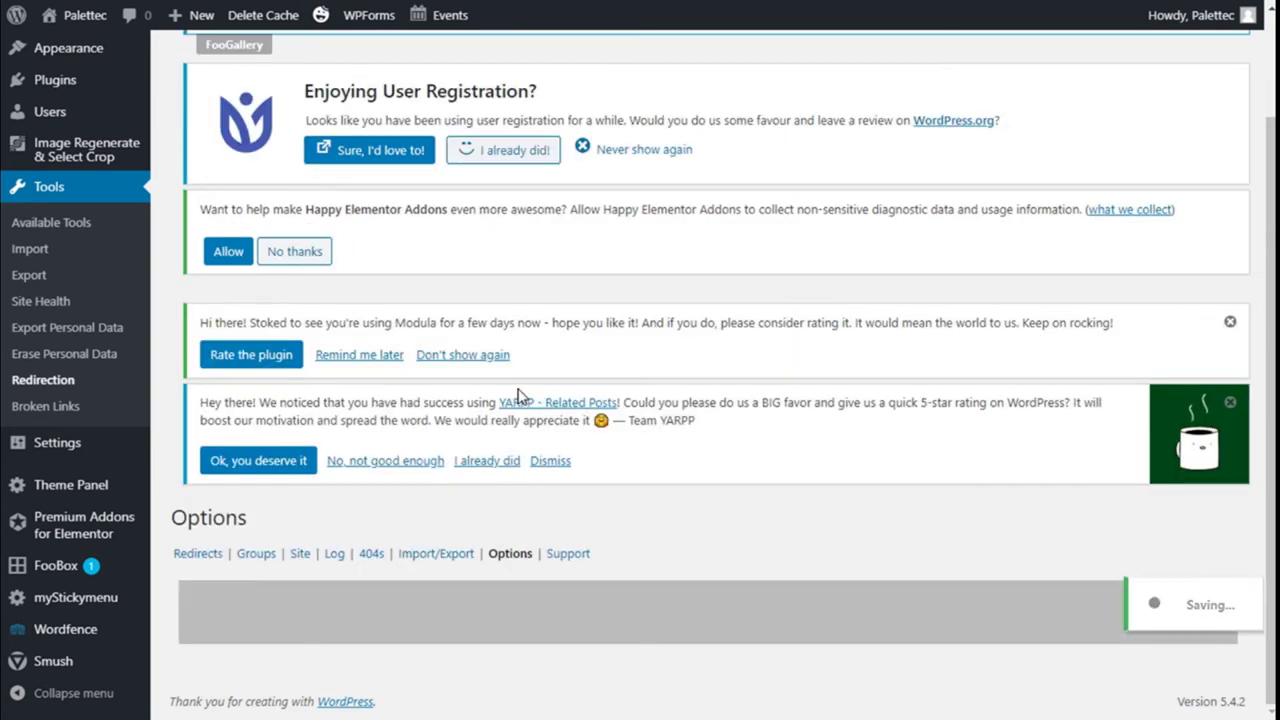
{"action": "scroll", "coordinate": [519, 393], "scroll_direction": "down", "scroll_amount": 4}
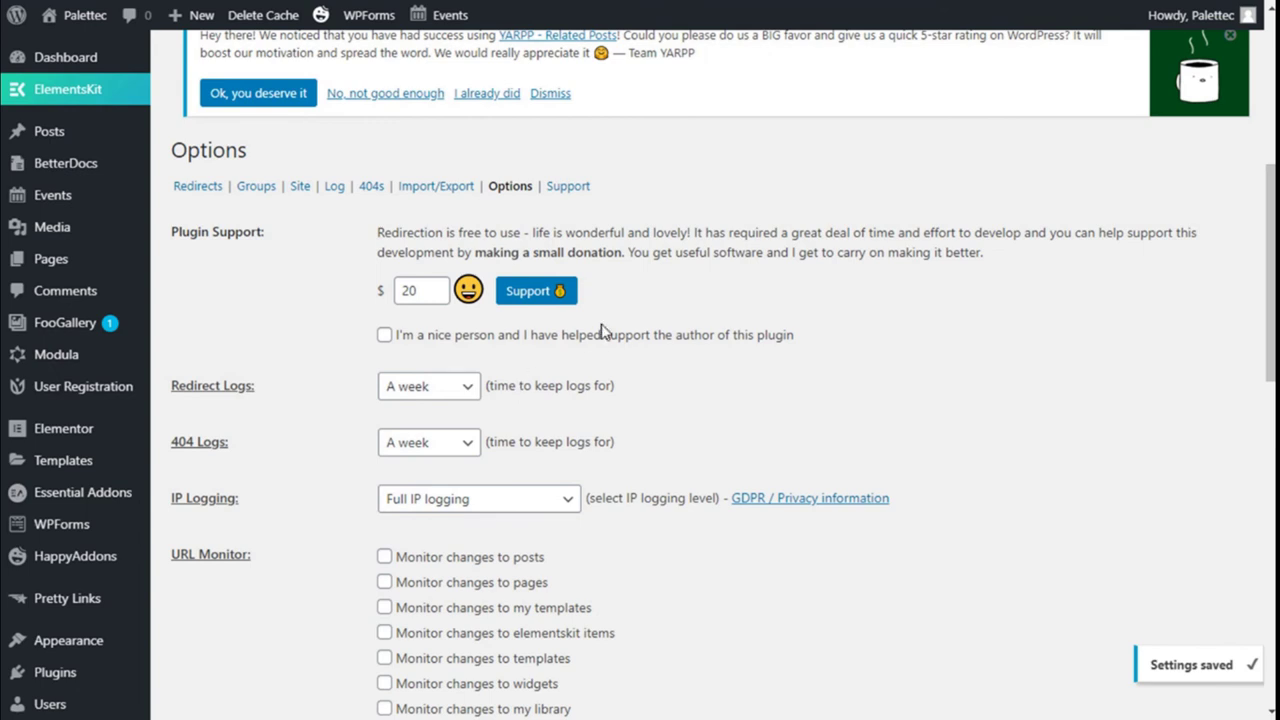
{"action": "scroll", "coordinate": [265, 272], "scroll_direction": "down", "scroll_amount": 2}
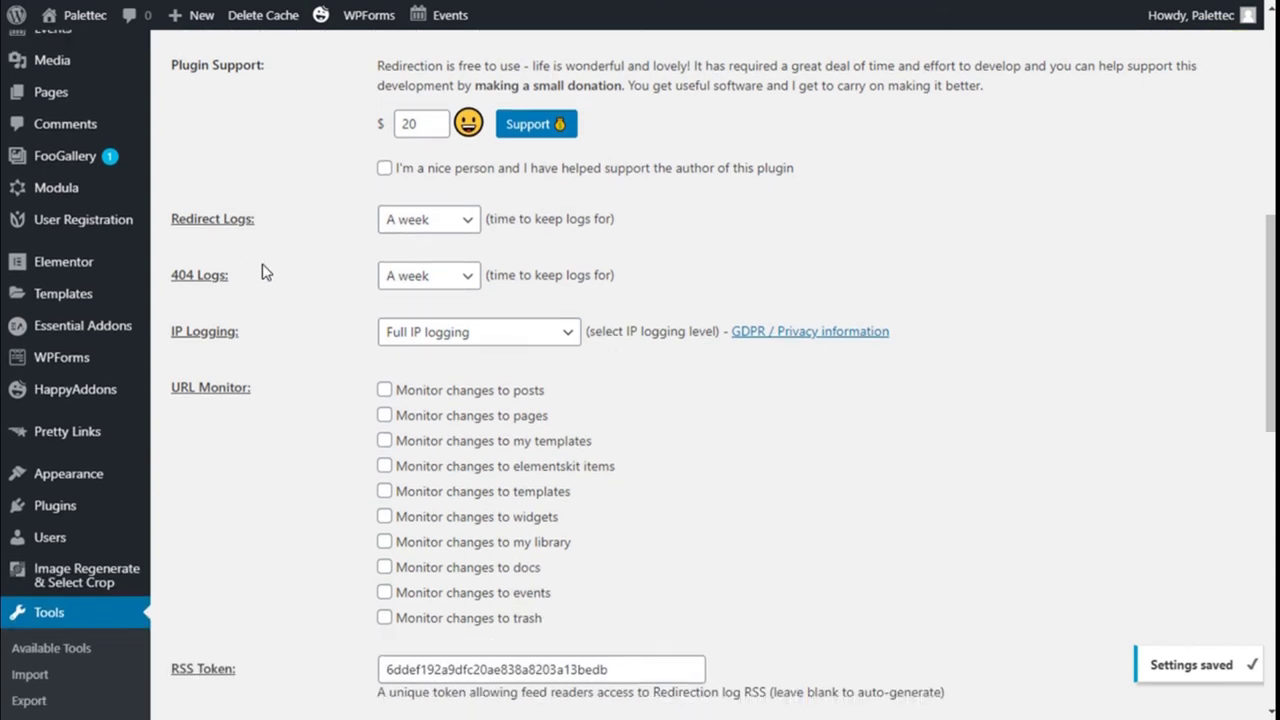
{"action": "scroll", "coordinate": [267, 272], "scroll_direction": "down", "scroll_amount": 1}
{"action": "scroll", "coordinate": [366, 274], "scroll_direction": "up", "scroll_amount": 4}
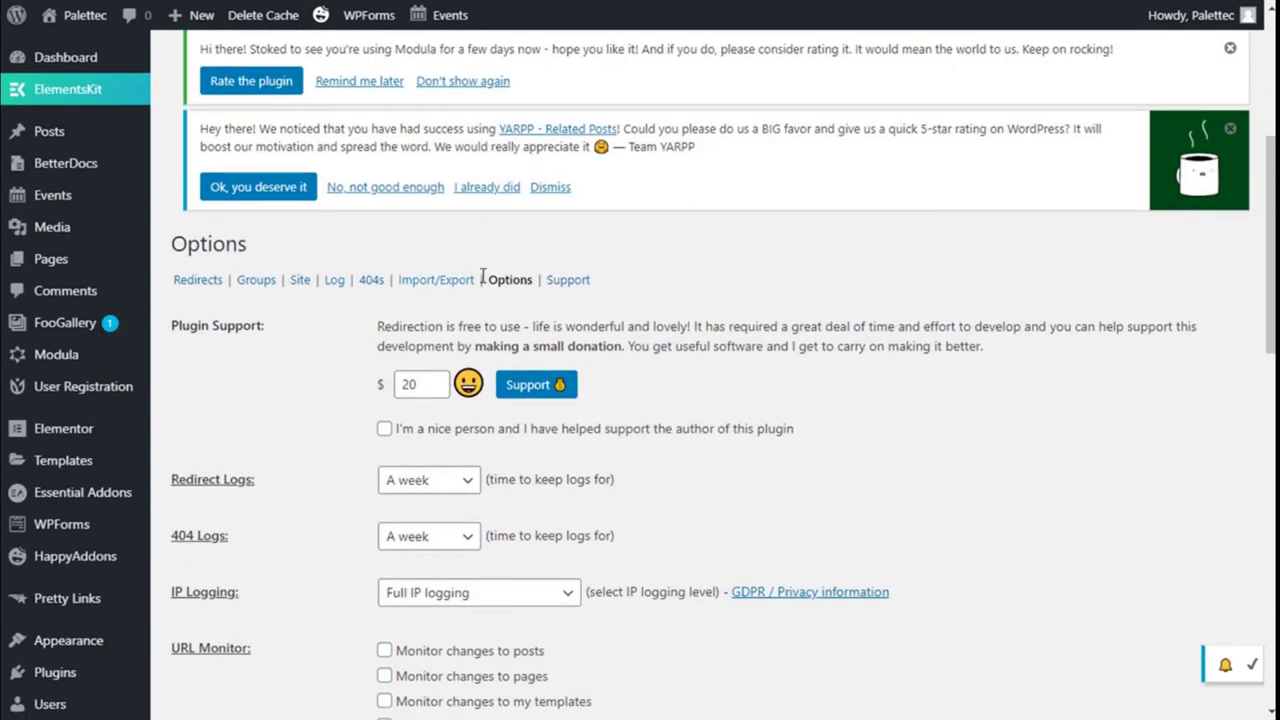
{"action": "scroll", "coordinate": [366, 280], "scroll_direction": "down", "scroll_amount": 4}
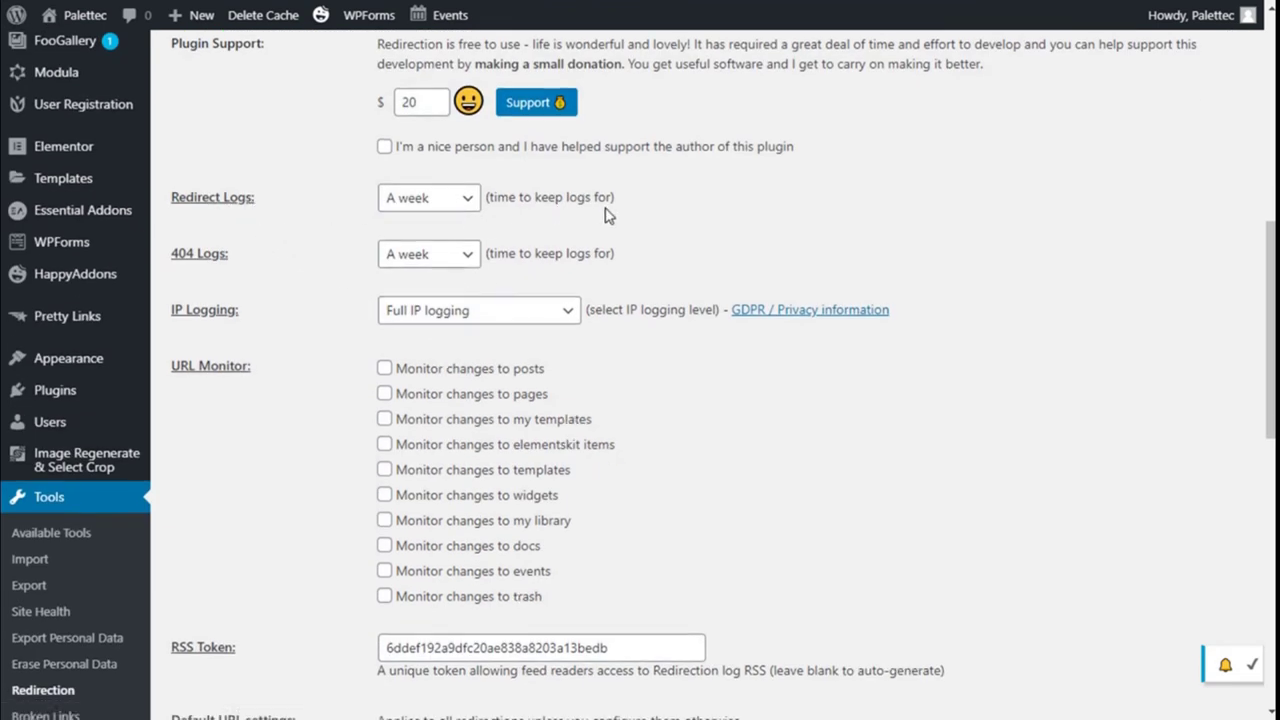
{"action": "scroll", "coordinate": [595, 212], "scroll_direction": "down", "scroll_amount": 1}
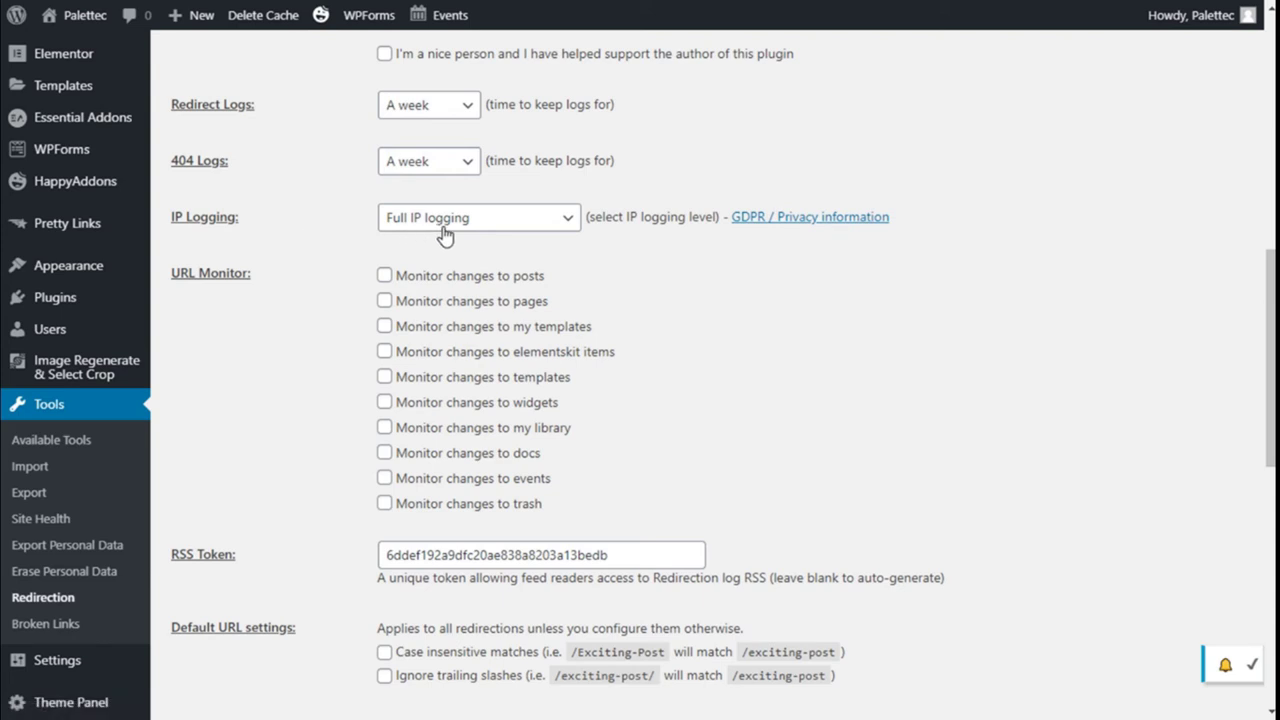
{"action": "scroll", "coordinate": [714, 245], "scroll_direction": "down", "scroll_amount": 1}
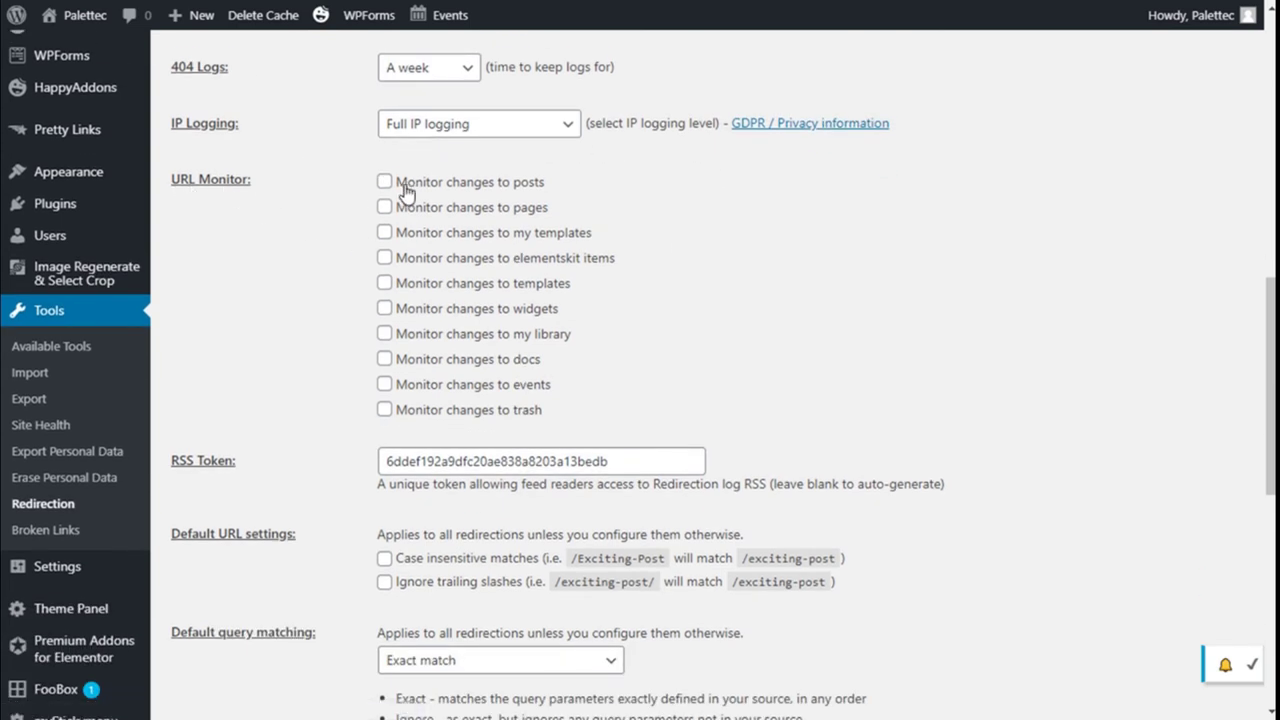
{"action": "scroll", "coordinate": [585, 225], "scroll_direction": "down", "scroll_amount": 1}
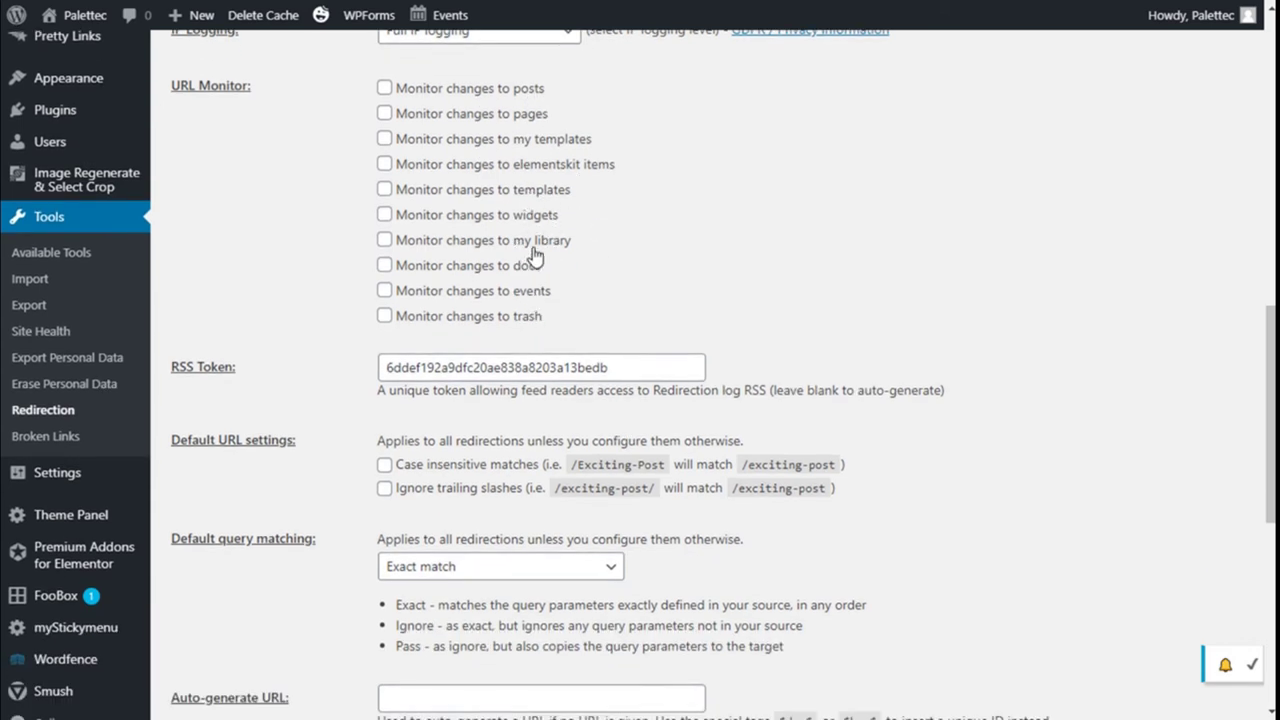
{"action": "scroll", "coordinate": [571, 200], "scroll_direction": "down", "scroll_amount": 2}
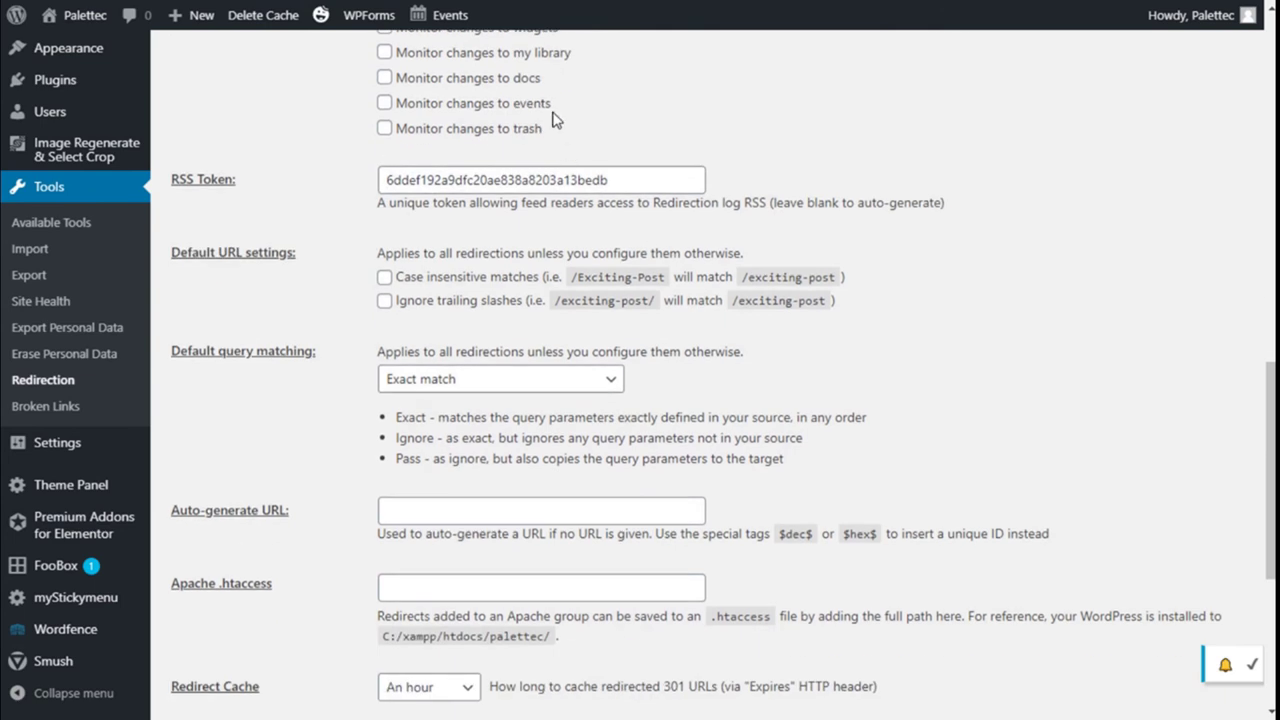
{"action": "scroll", "coordinate": [556, 119], "scroll_direction": "down", "scroll_amount": 1}
{"action": "scroll", "coordinate": [540, 165], "scroll_direction": "up", "scroll_amount": 2}
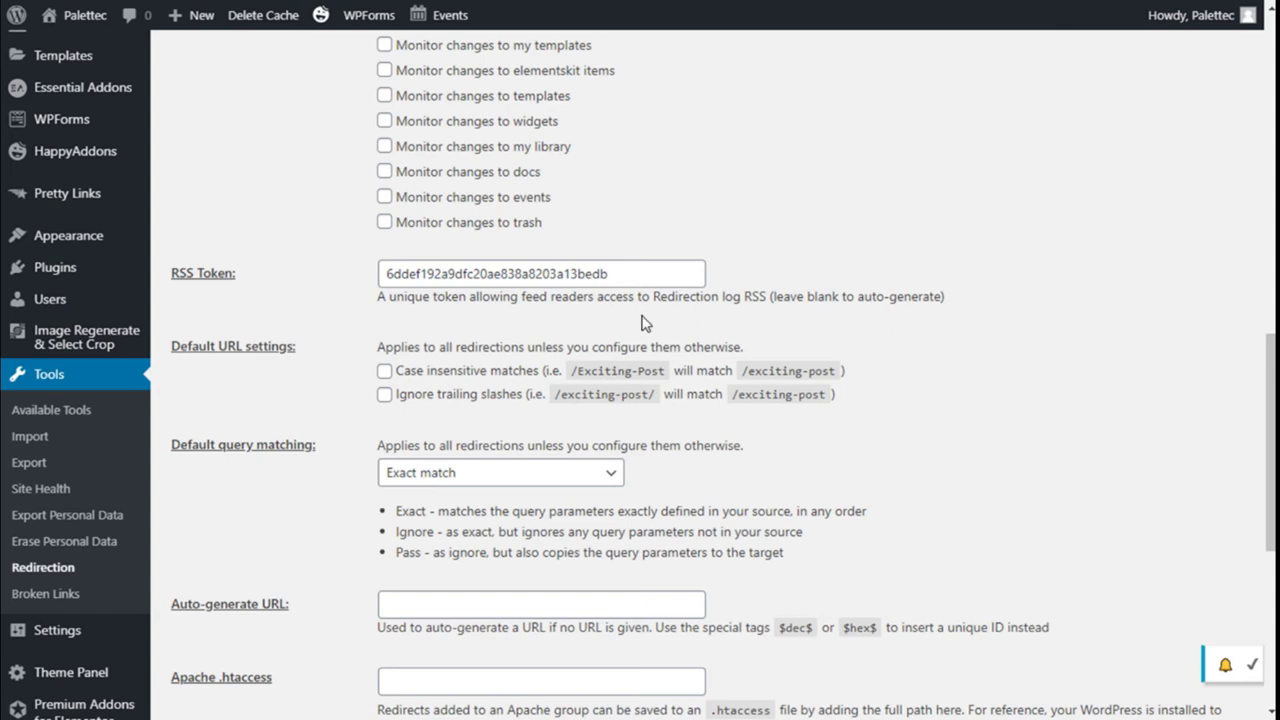
{"action": "scroll", "coordinate": [430, 285], "scroll_direction": "down", "scroll_amount": 1}
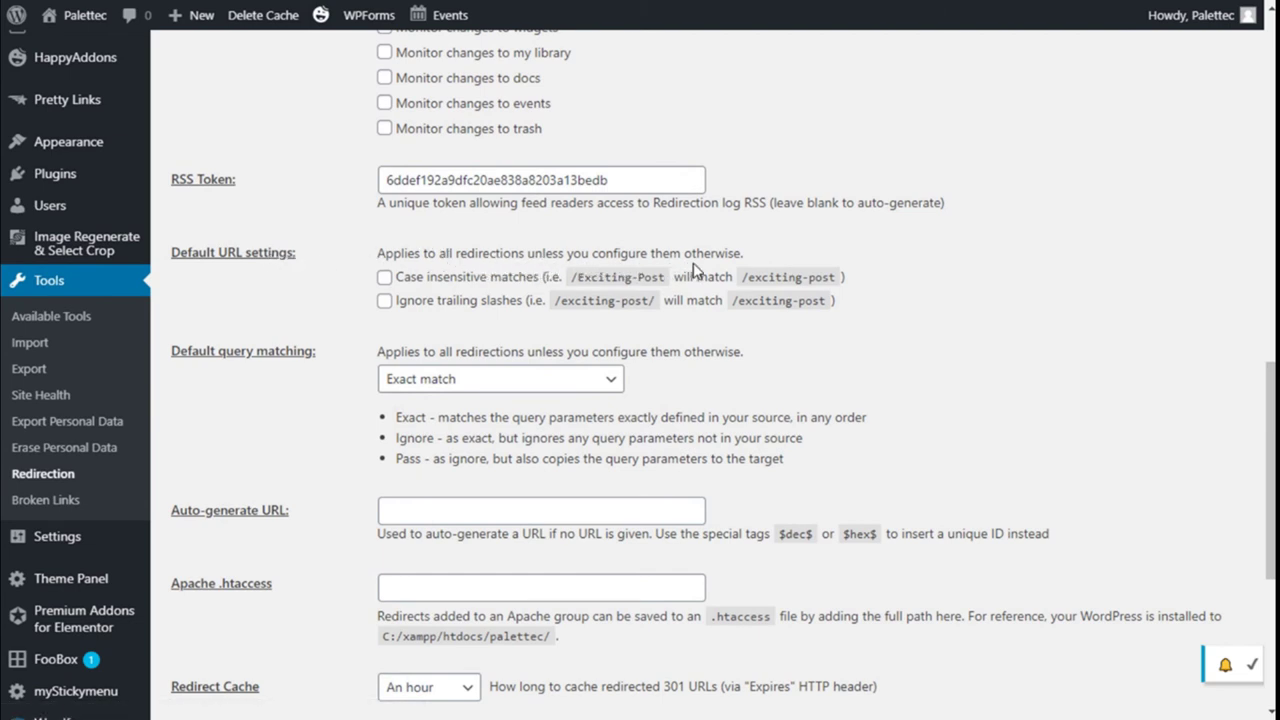
{"action": "scroll", "coordinate": [550, 288], "scroll_direction": "down", "scroll_amount": 1}
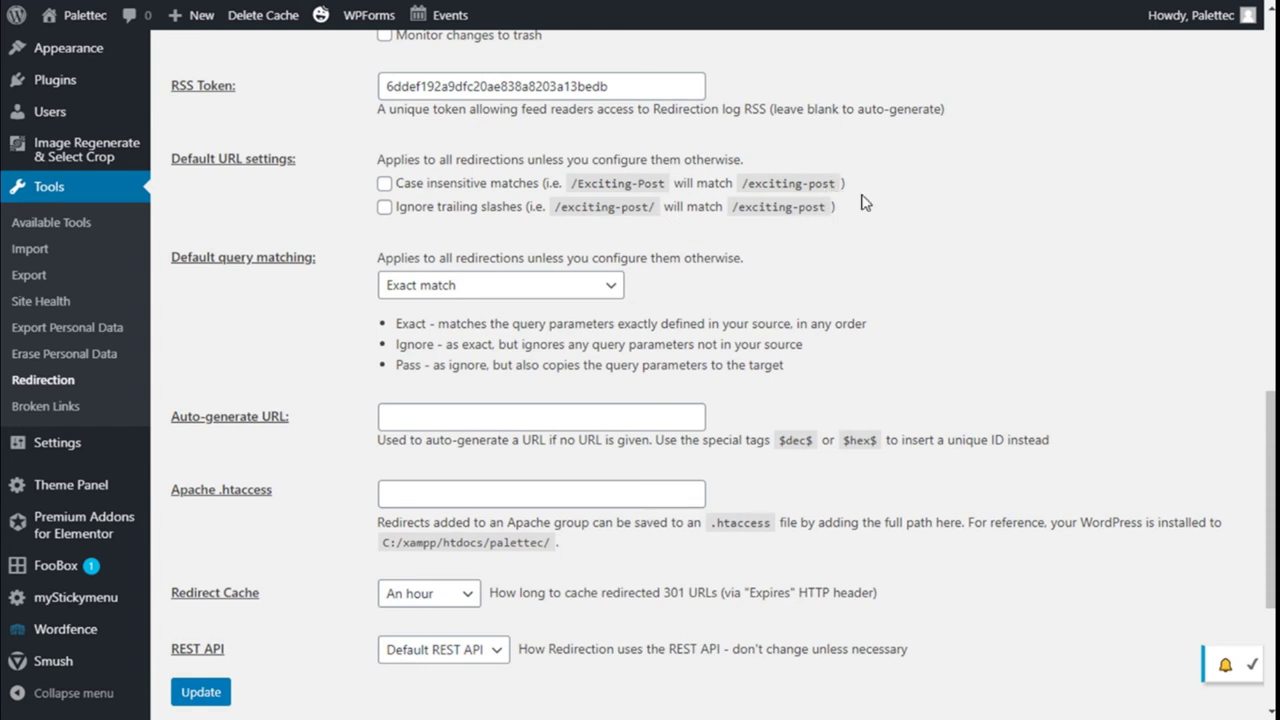
{"action": "scroll", "coordinate": [865, 205], "scroll_direction": "down", "scroll_amount": 1}
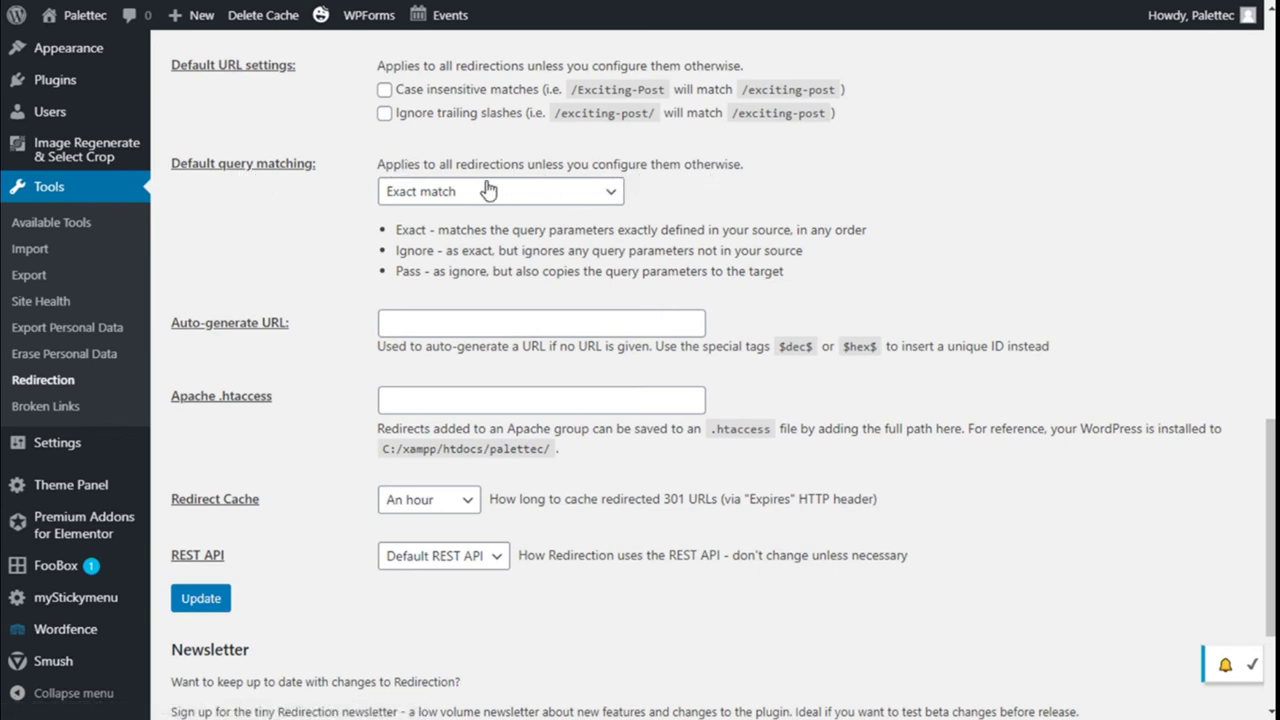
{"action": "scroll", "coordinate": [467, 197], "scroll_direction": "down", "scroll_amount": 1}
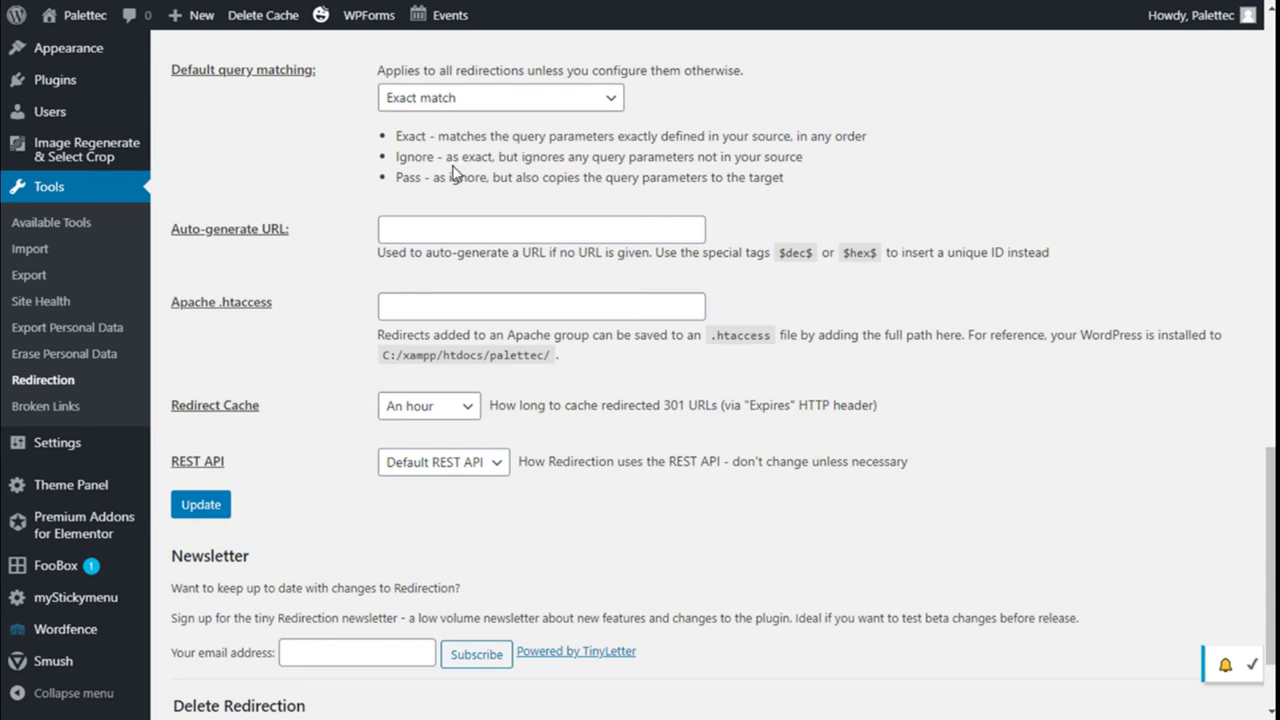
{"action": "scroll", "coordinate": [417, 177], "scroll_direction": "down", "scroll_amount": 1}
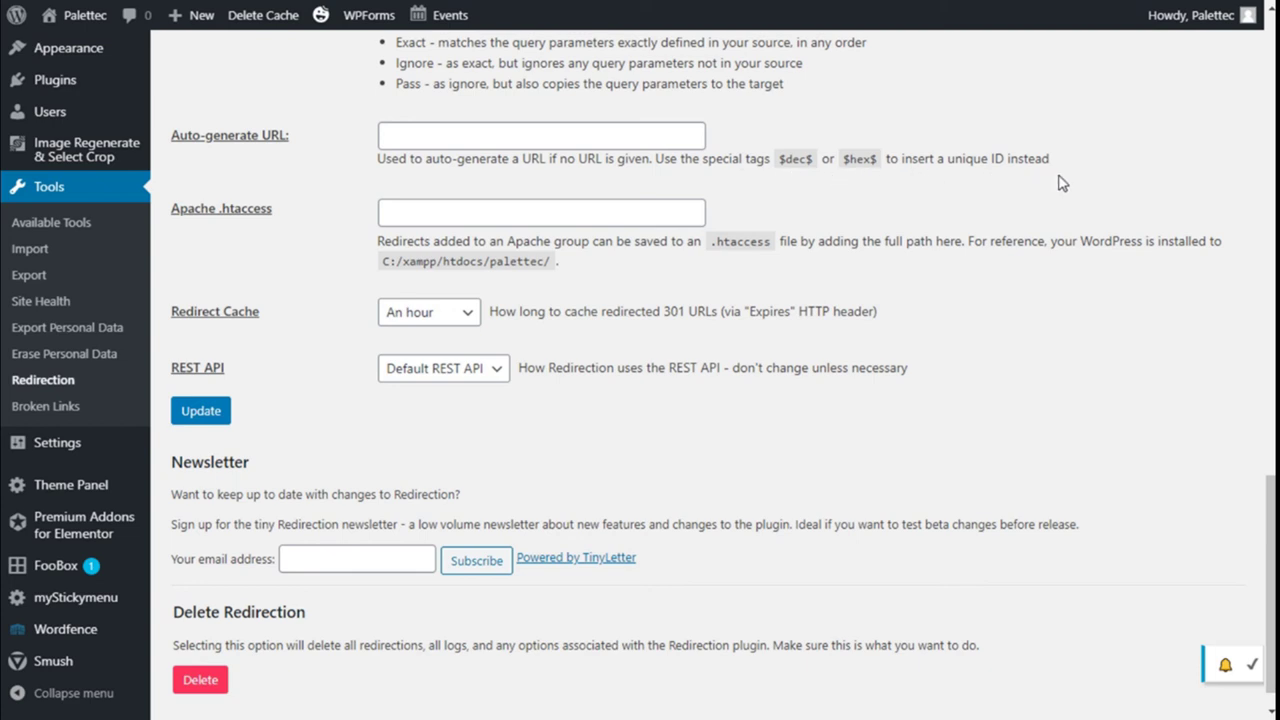
{"action": "scroll", "coordinate": [298, 184], "scroll_direction": "down", "scroll_amount": 1}
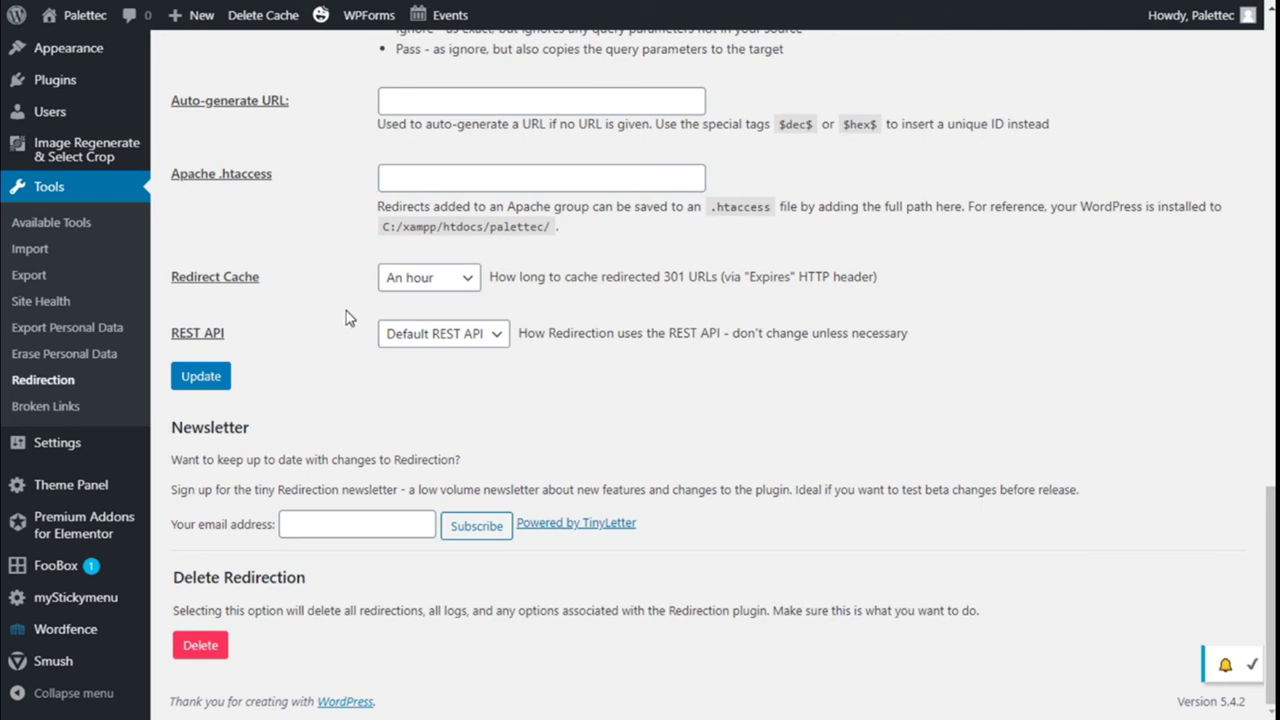
{"action": "scroll", "coordinate": [323, 349], "scroll_direction": "up", "scroll_amount": 10}
{"action": "scroll", "coordinate": [323, 349], "scroll_direction": "up", "scroll_amount": 5}
{"action": "scroll", "coordinate": [323, 349], "scroll_direction": "down", "scroll_amount": 2}
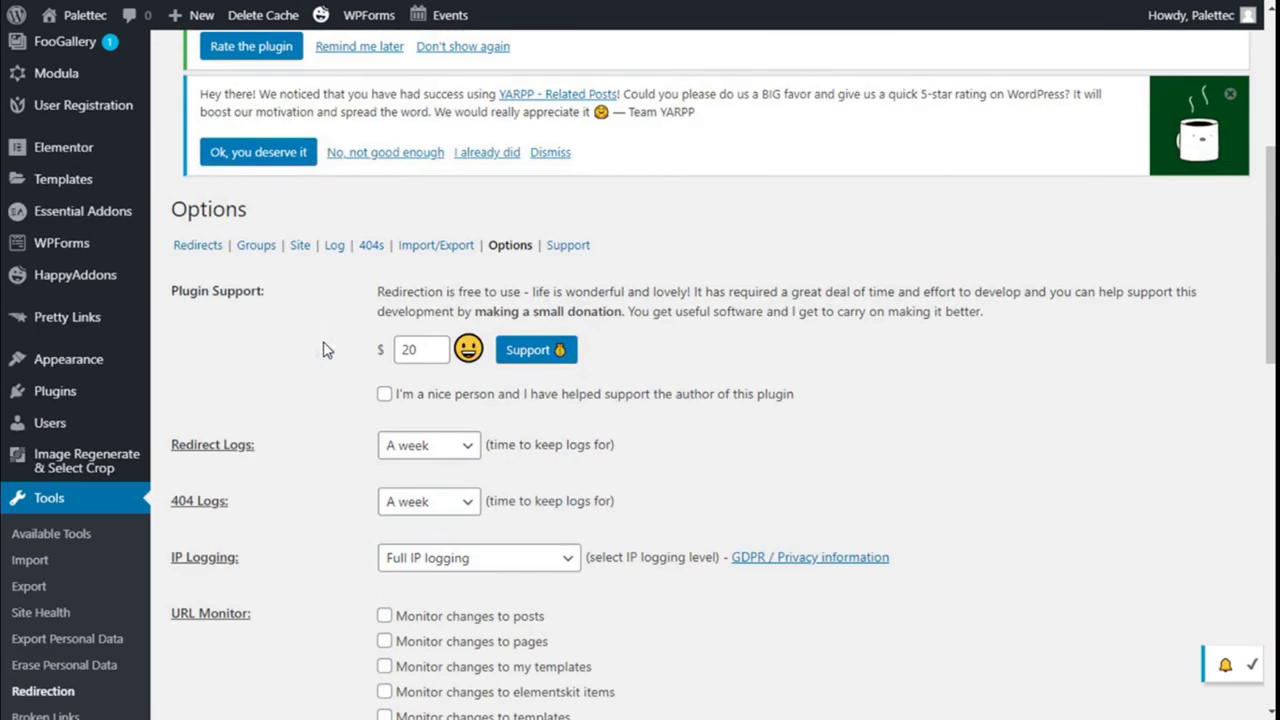
Step: Switch to the Redirects list and try the new redirection's source and target URL fields
{"action": "left_click", "coordinate": [198, 247]}
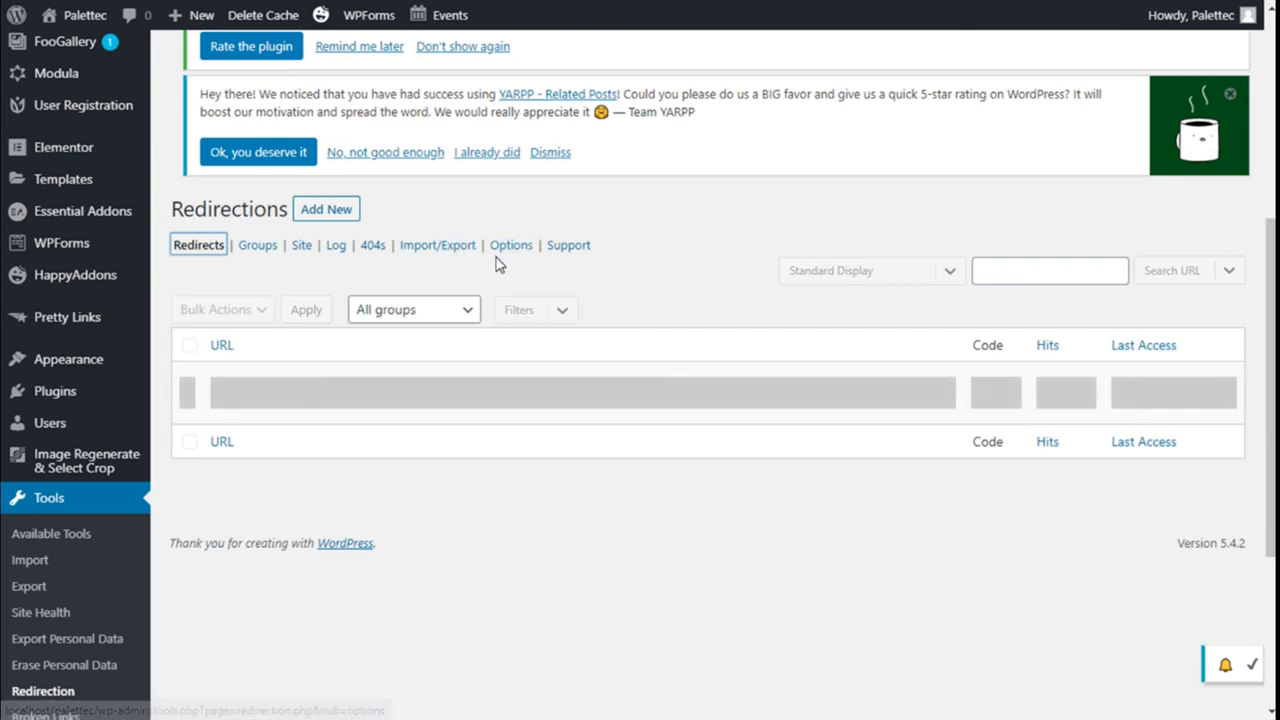
{"action": "scroll", "coordinate": [500, 268], "scroll_direction": "down", "scroll_amount": 1}
{"action": "scroll", "coordinate": [500, 268], "scroll_direction": "down", "scroll_amount": 2}
{"action": "scroll", "coordinate": [277, 237], "scroll_direction": "up", "scroll_amount": 1}
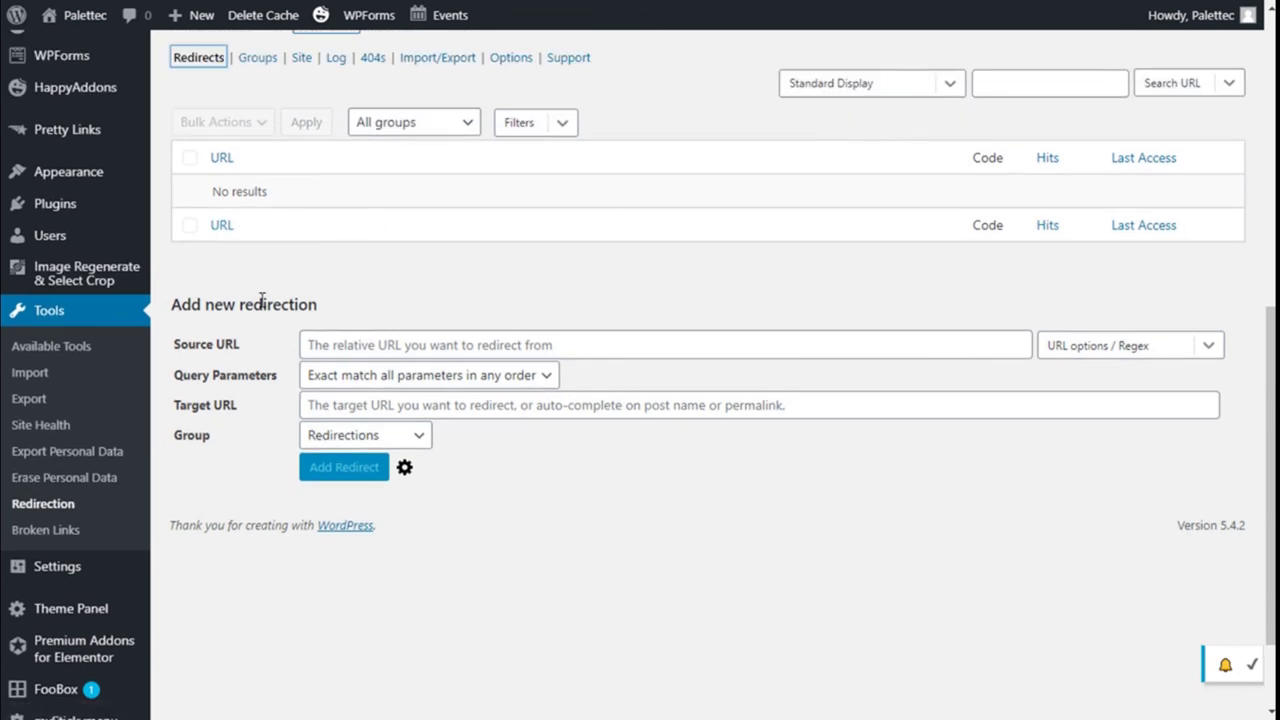
{"action": "scroll", "coordinate": [248, 316], "scroll_direction": "down", "scroll_amount": 1}
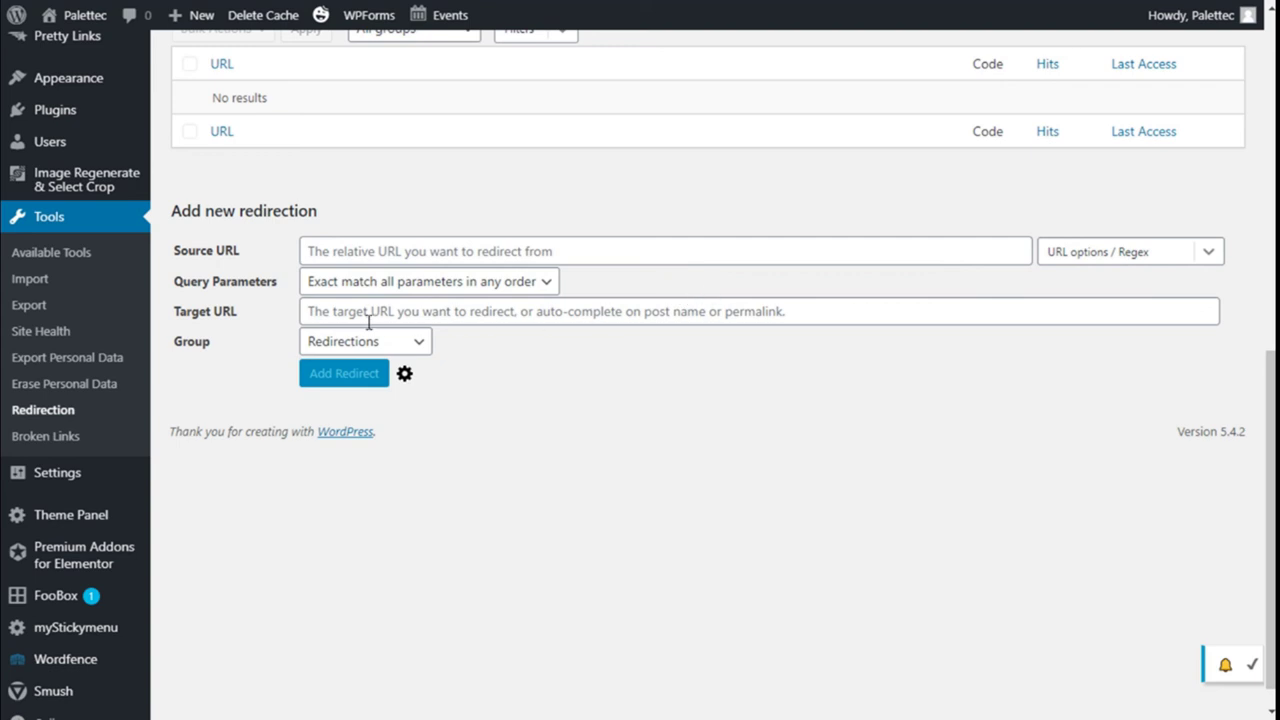
{"action": "scroll", "coordinate": [265, 300], "scroll_direction": "up", "scroll_amount": 2}
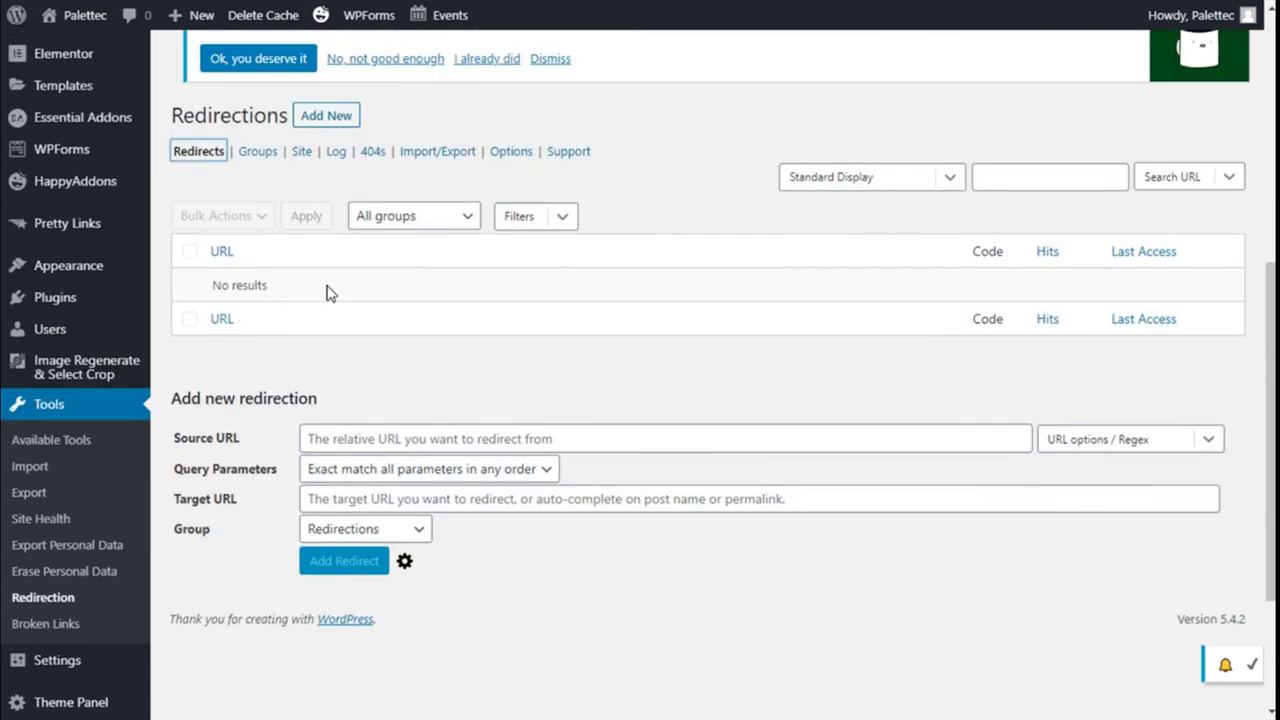
{"action": "scroll", "coordinate": [414, 294], "scroll_direction": "down", "scroll_amount": 1}
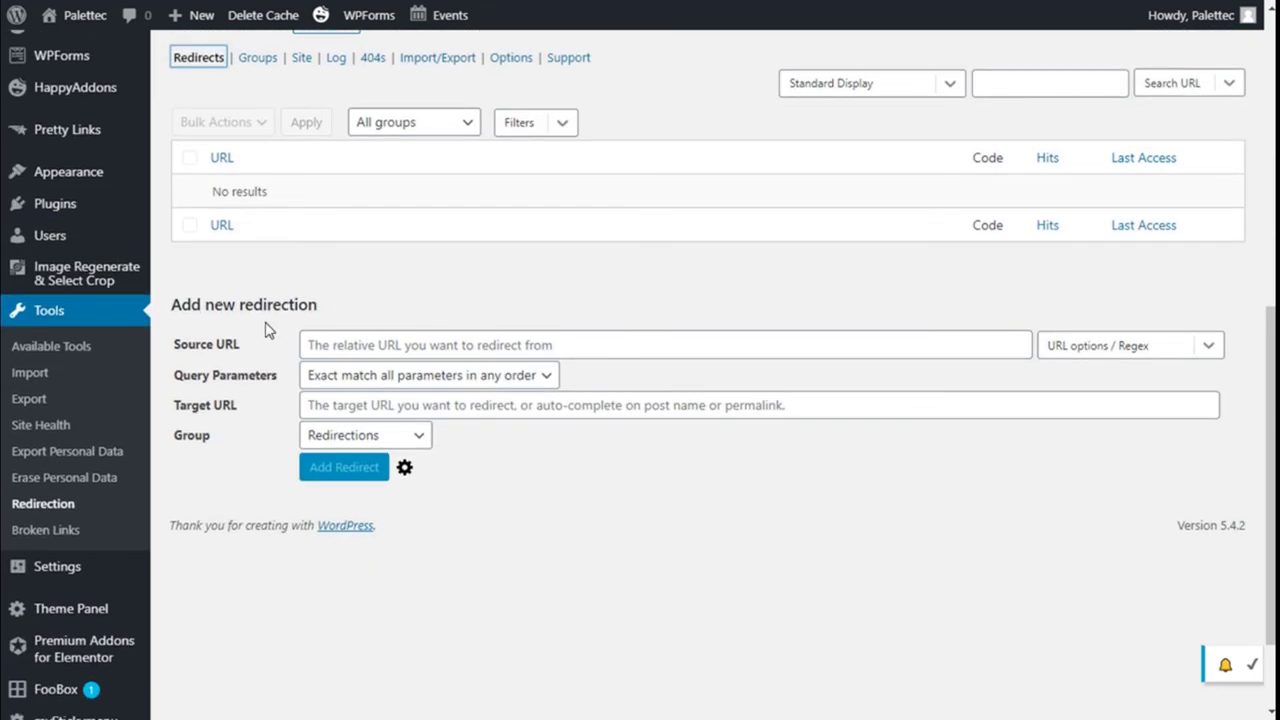
{"action": "scroll", "coordinate": [267, 330], "scroll_direction": "down", "scroll_amount": 1}
{"action": "left_click", "coordinate": [323, 257]}
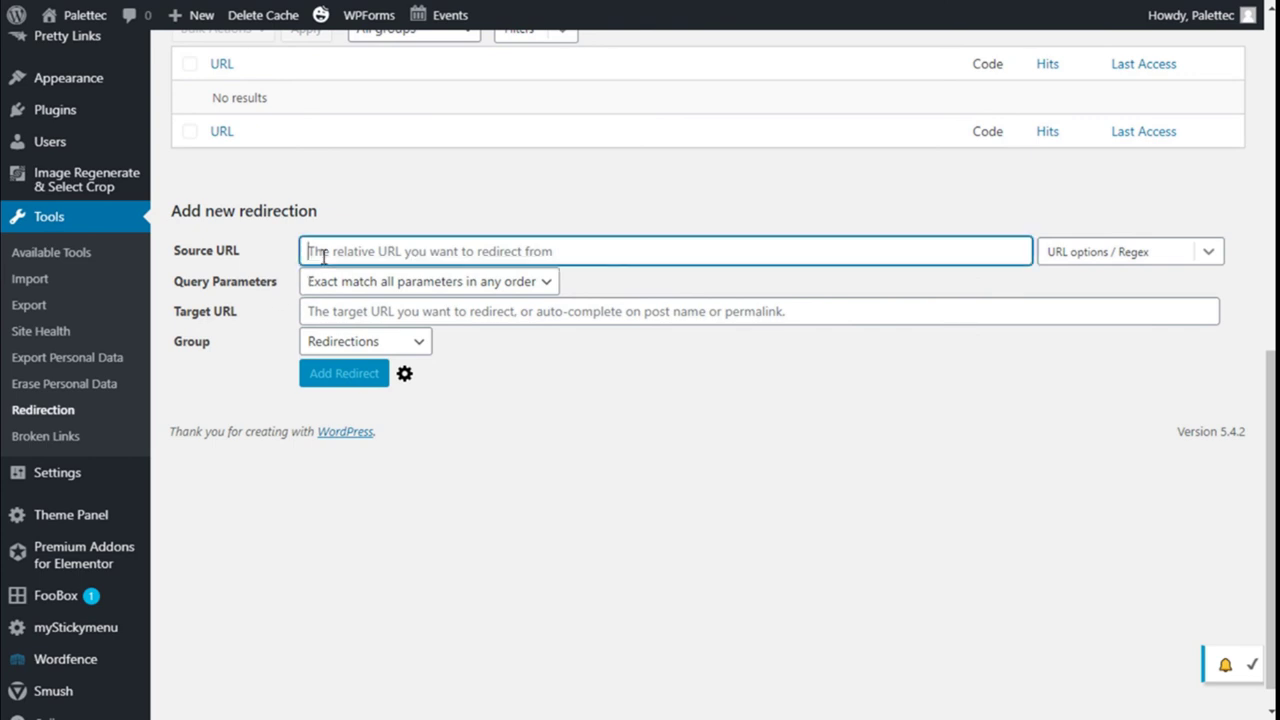
{"action": "left_click", "coordinate": [337, 312]}
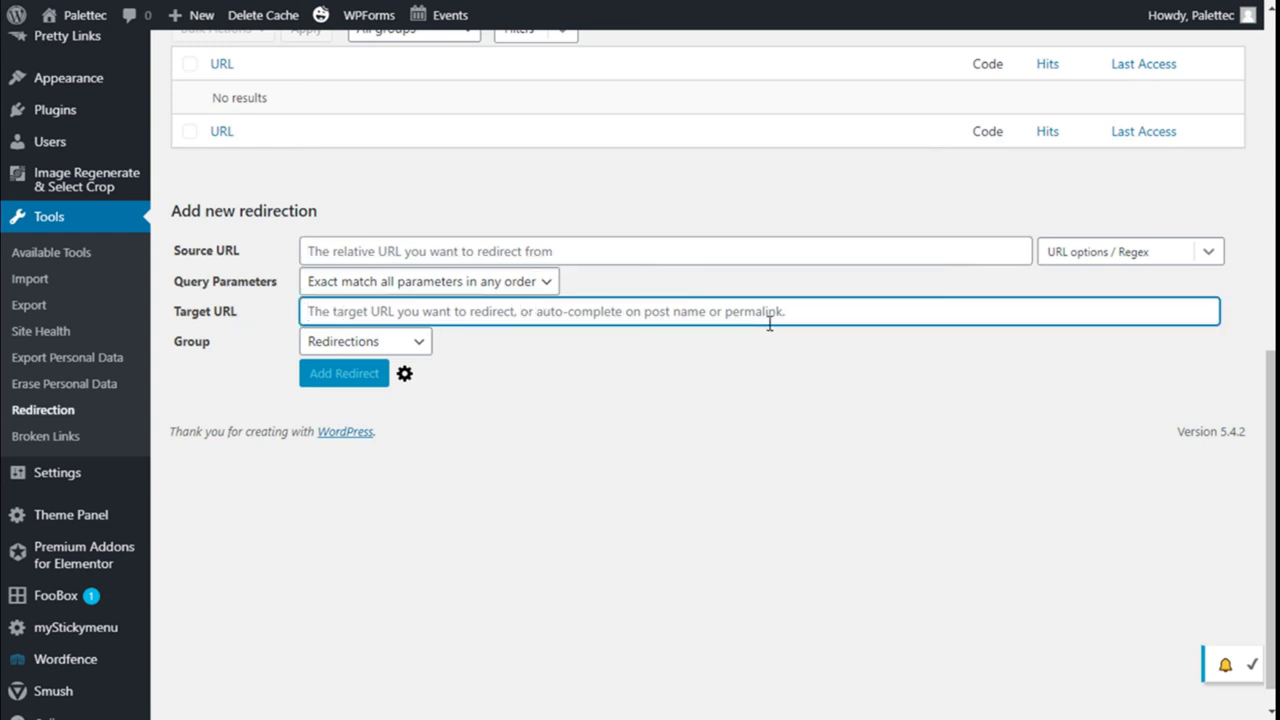
Step: Inspect the Group choices and Query Parameters options, leaving Redirections and defaults unchanged
{"action": "left_click", "coordinate": [377, 346]}
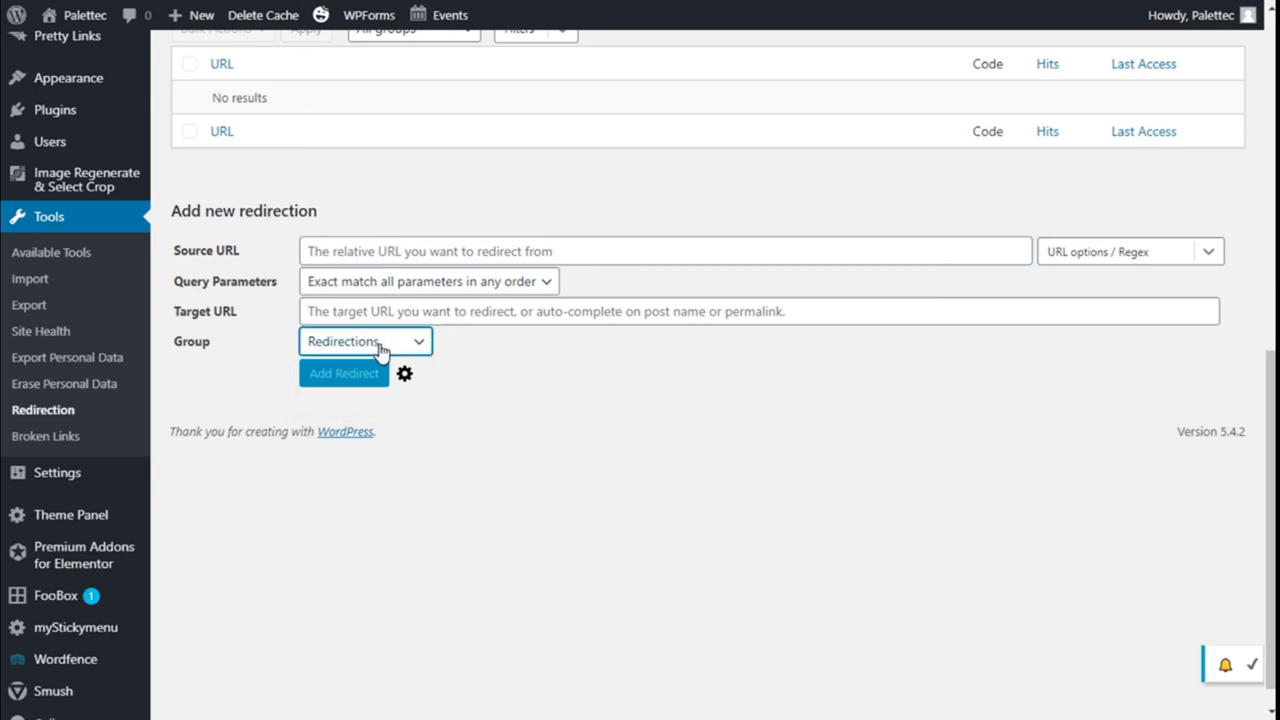
{"action": "left_click", "coordinate": [414, 345]}
{"action": "left_click", "coordinate": [414, 345]}
{"action": "left_click", "coordinate": [415, 347]}
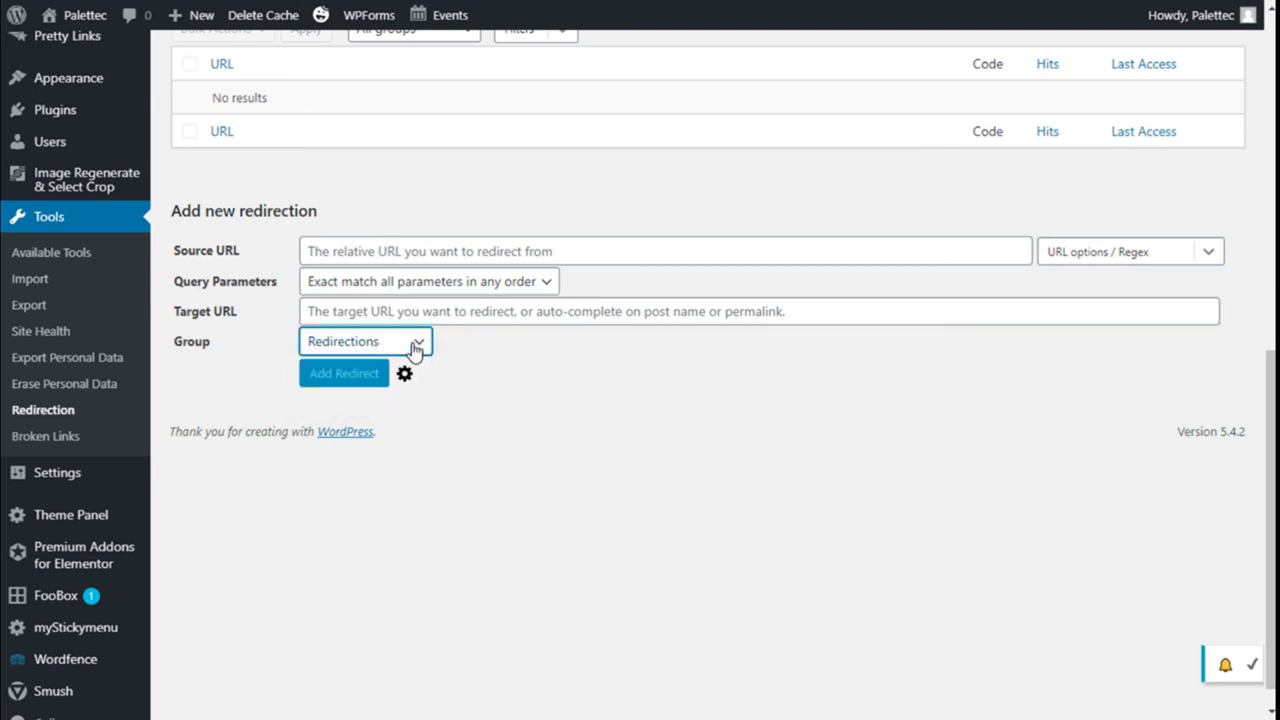
{"action": "left_click", "coordinate": [414, 291]}
{"action": "left_click", "coordinate": [541, 284]}
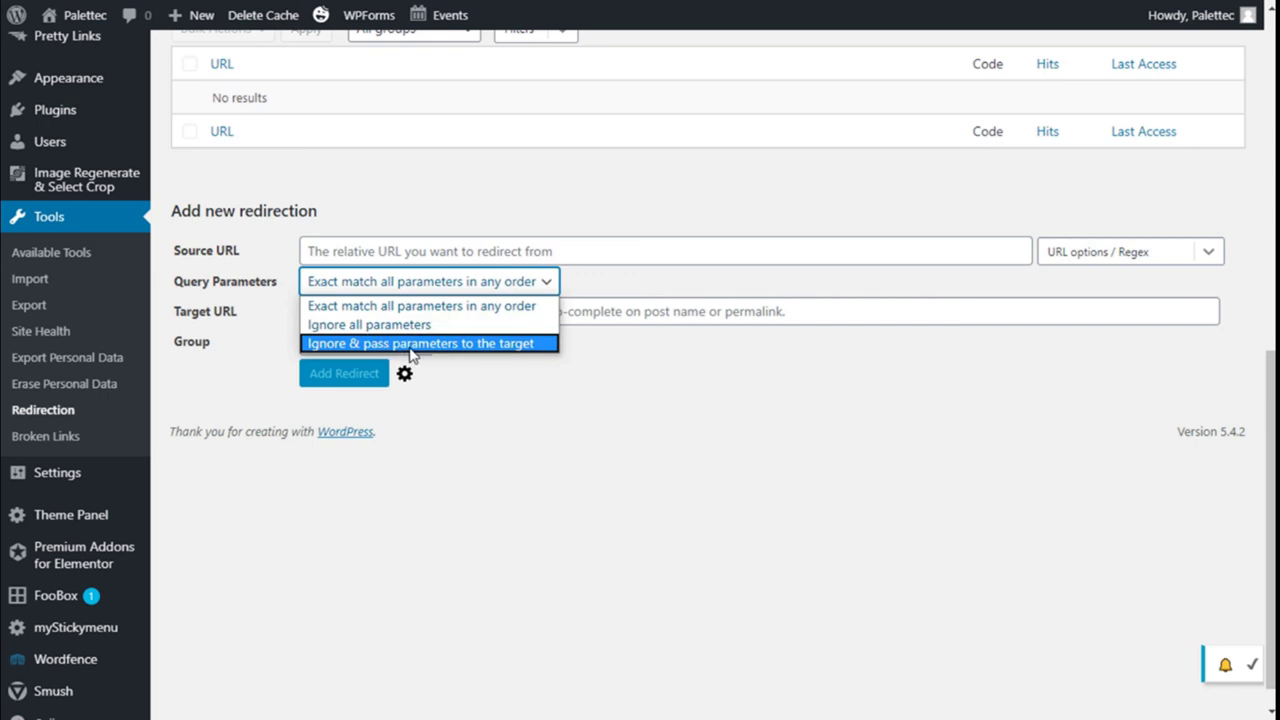
{"action": "left_click", "coordinate": [617, 220]}
Step: View the Redirections and Modified Posts groups, then go to the Site settings
{"action": "scroll", "coordinate": [591, 229], "scroll_direction": "up", "scroll_amount": 2}
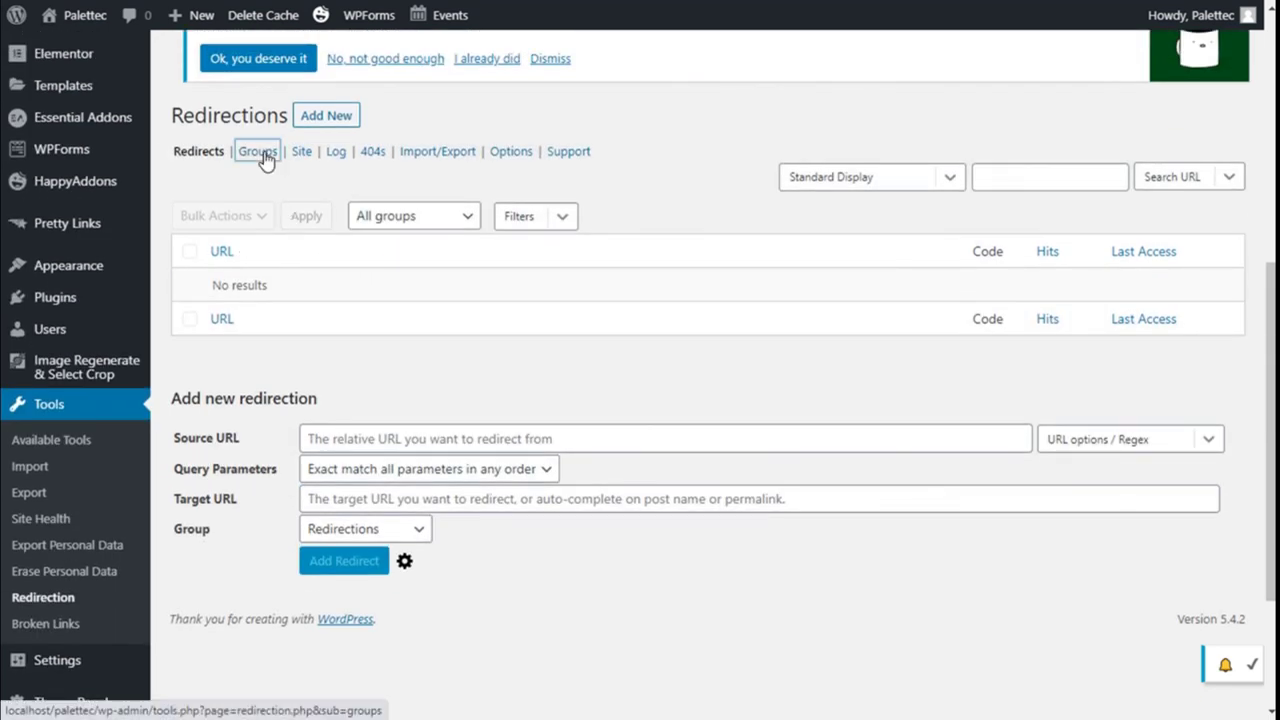
{"action": "left_click", "coordinate": [265, 160]}
{"action": "scroll", "coordinate": [257, 351], "scroll_direction": "down", "scroll_amount": 1}
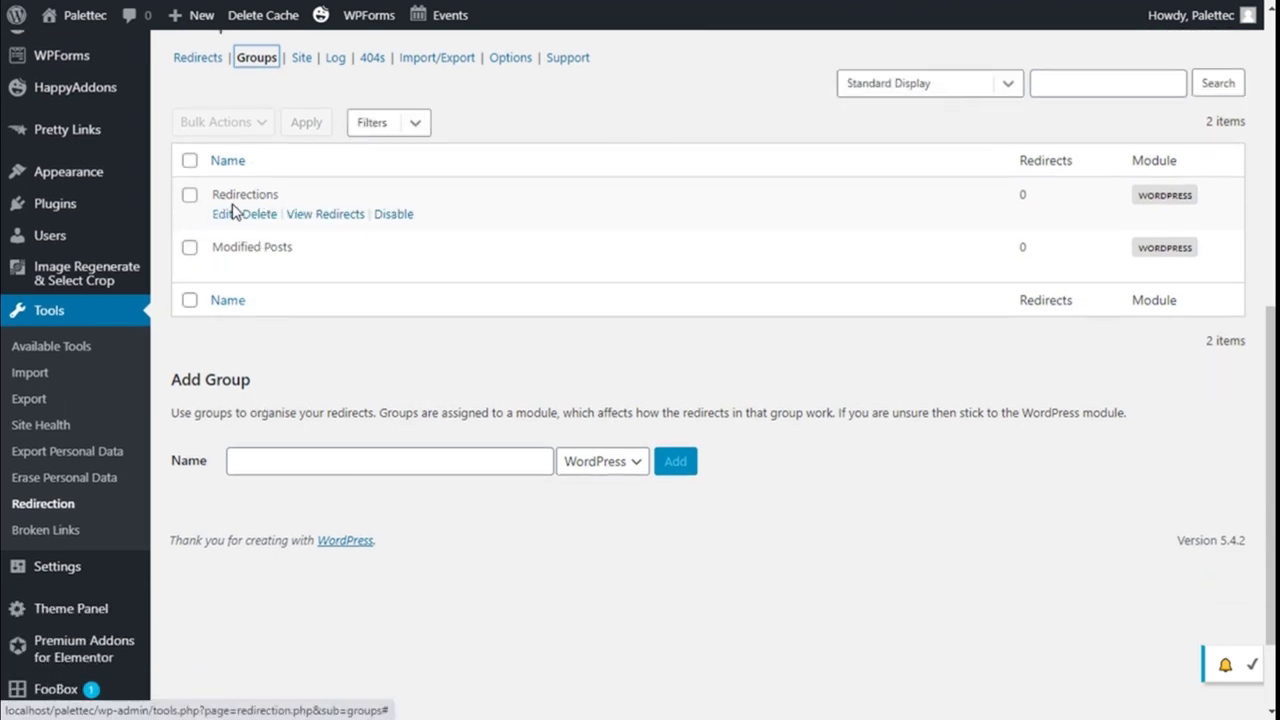
{"action": "scroll", "coordinate": [270, 245], "scroll_direction": "up", "scroll_amount": 1}
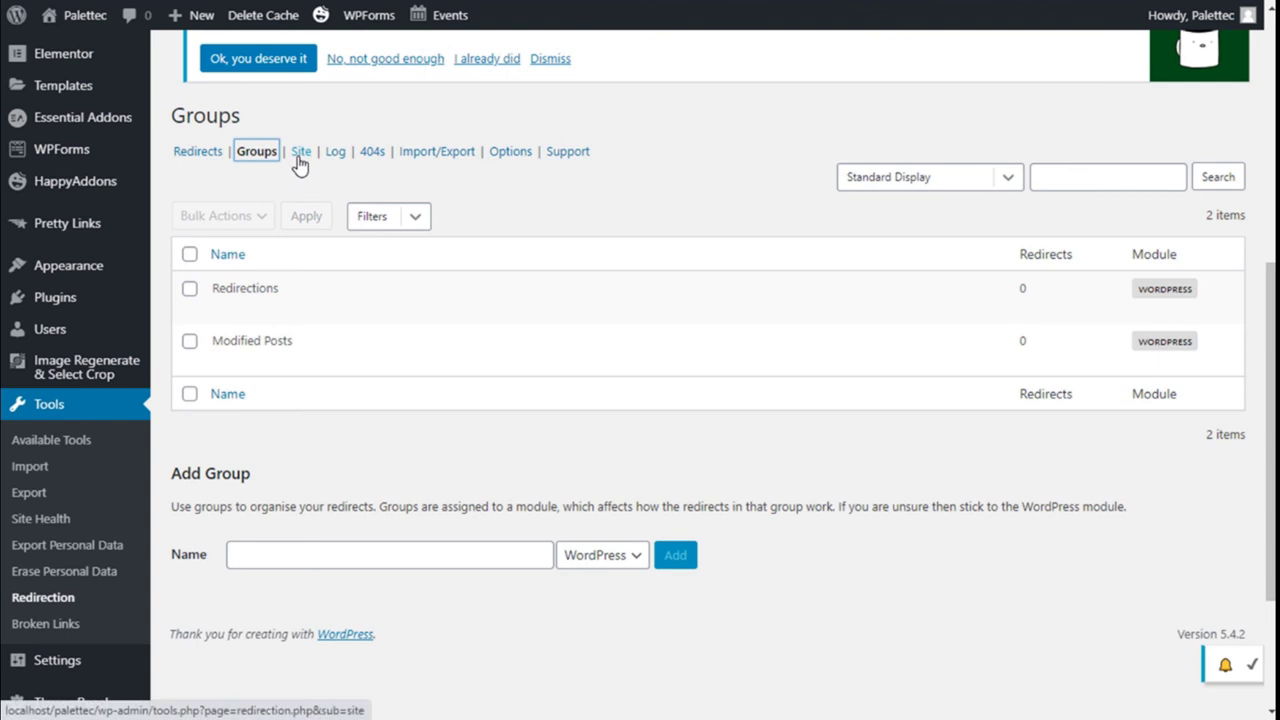
{"action": "left_click", "coordinate": [299, 158]}
Step: Scroll through the Relocate Site, Site Aliases, Canonical Settings and HTTP Headers sections
{"action": "scroll", "coordinate": [235, 175], "scroll_direction": "down", "scroll_amount": 1}
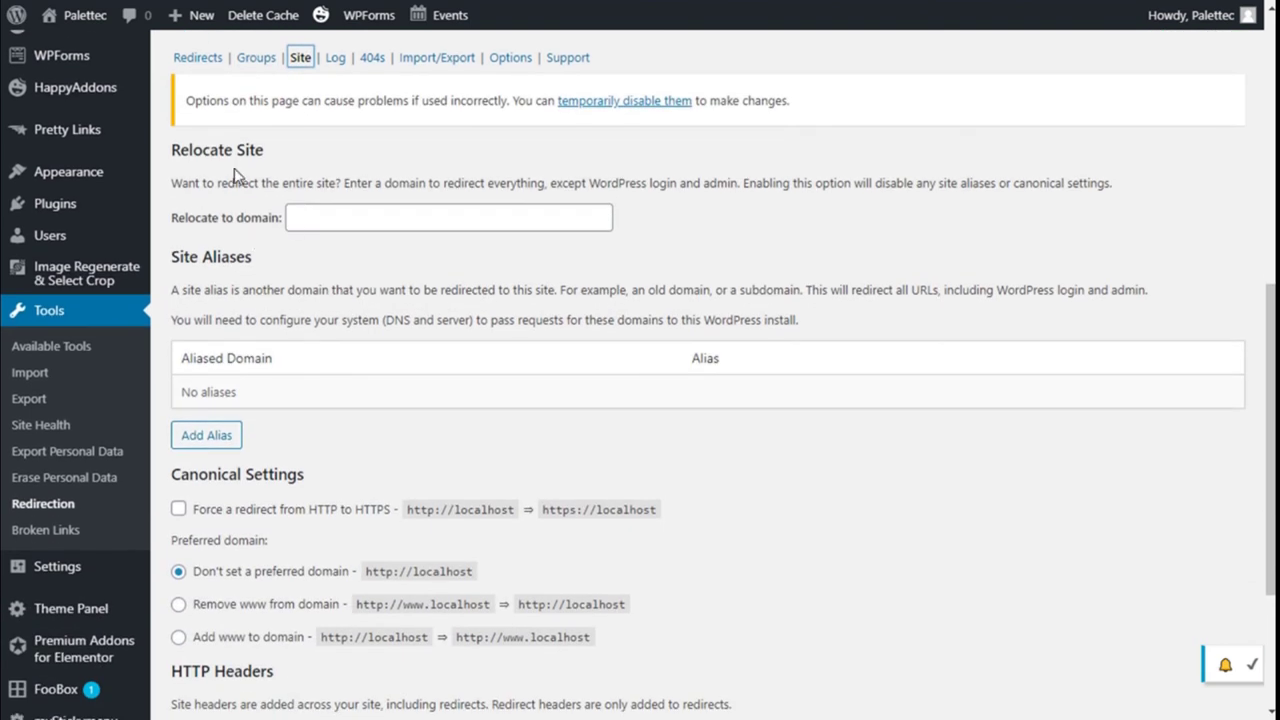
{"action": "scroll", "coordinate": [231, 224], "scroll_direction": "down", "scroll_amount": 1}
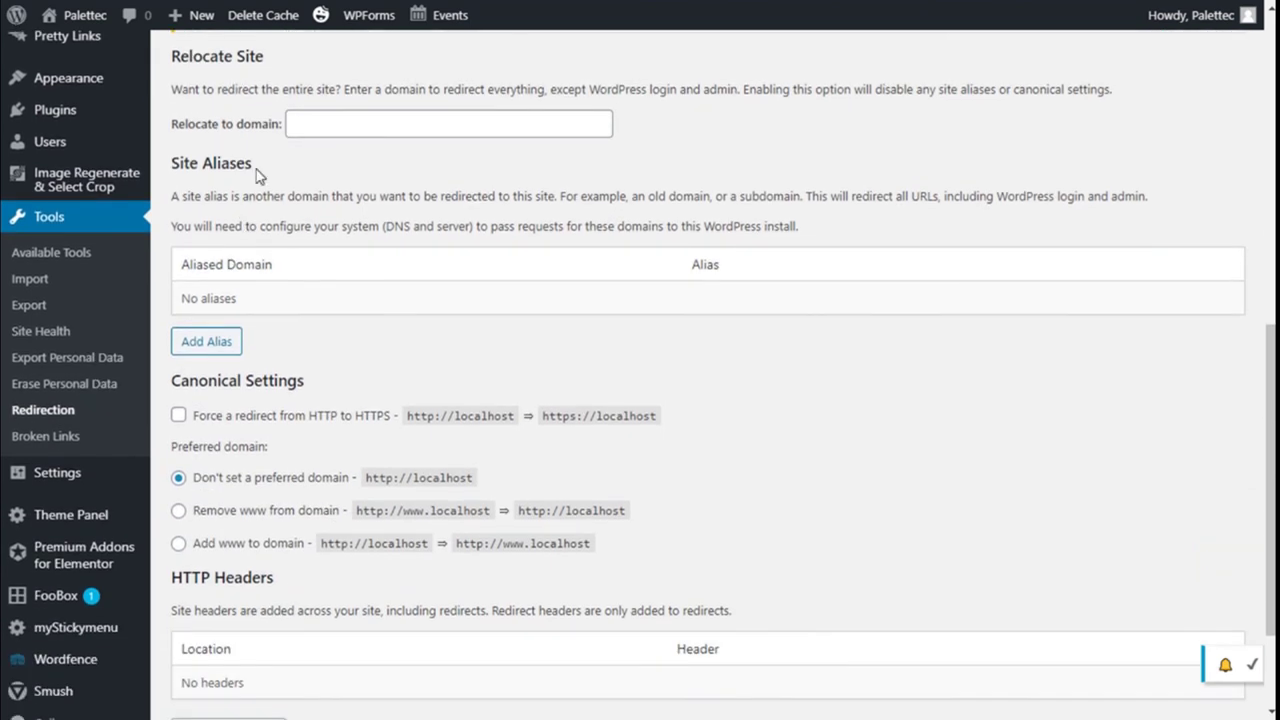
{"action": "scroll", "coordinate": [250, 175], "scroll_direction": "down", "scroll_amount": 1}
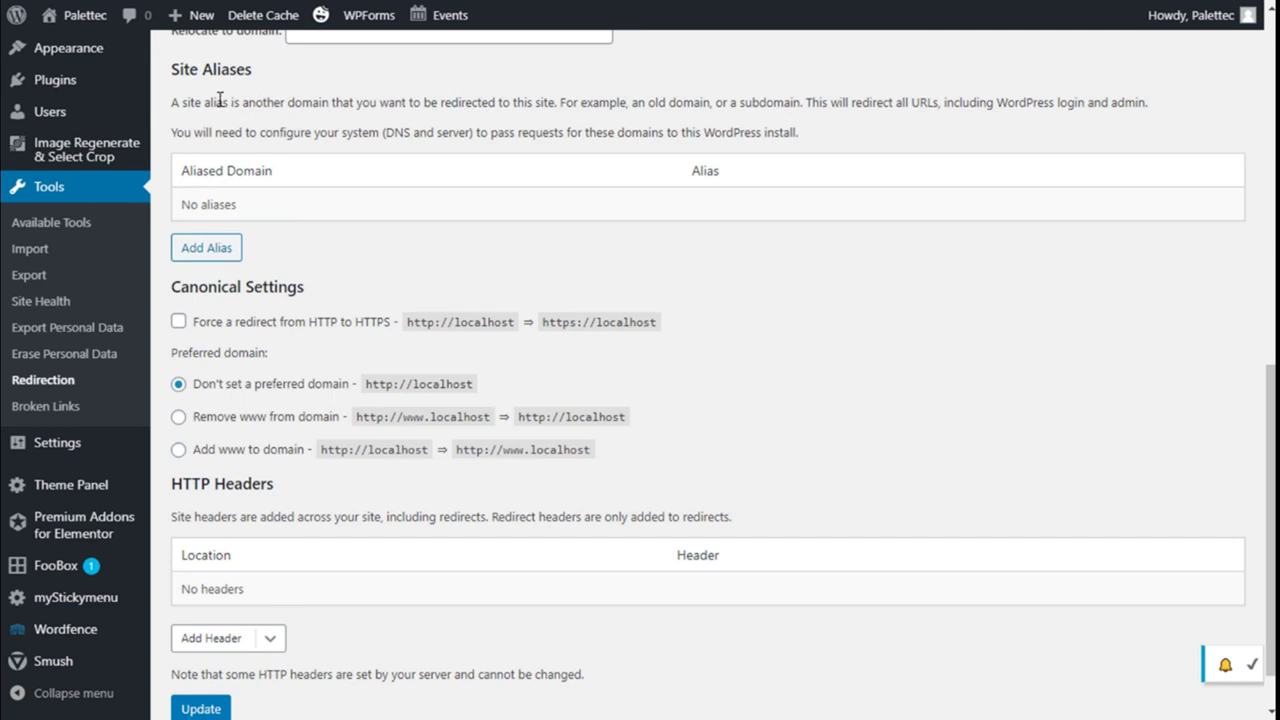
{"action": "scroll", "coordinate": [343, 122], "scroll_direction": "down", "scroll_amount": 1}
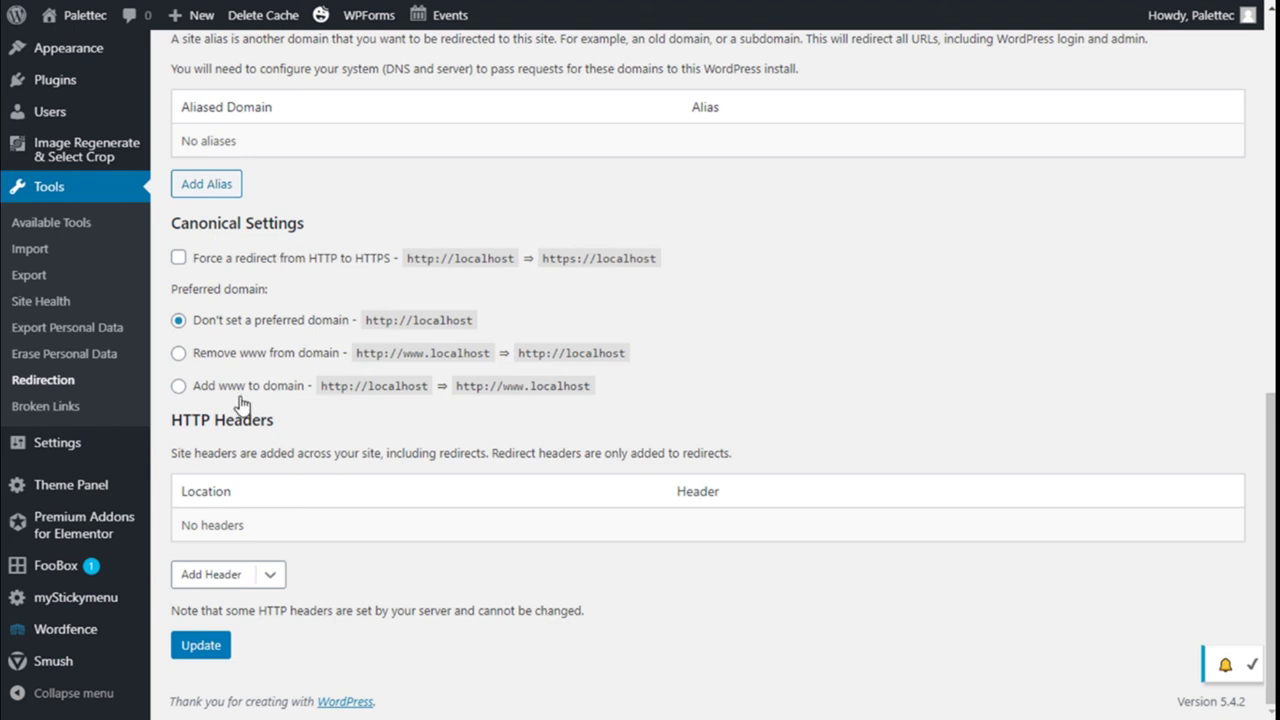
{"action": "scroll", "coordinate": [318, 452], "scroll_direction": "up", "scroll_amount": 5}
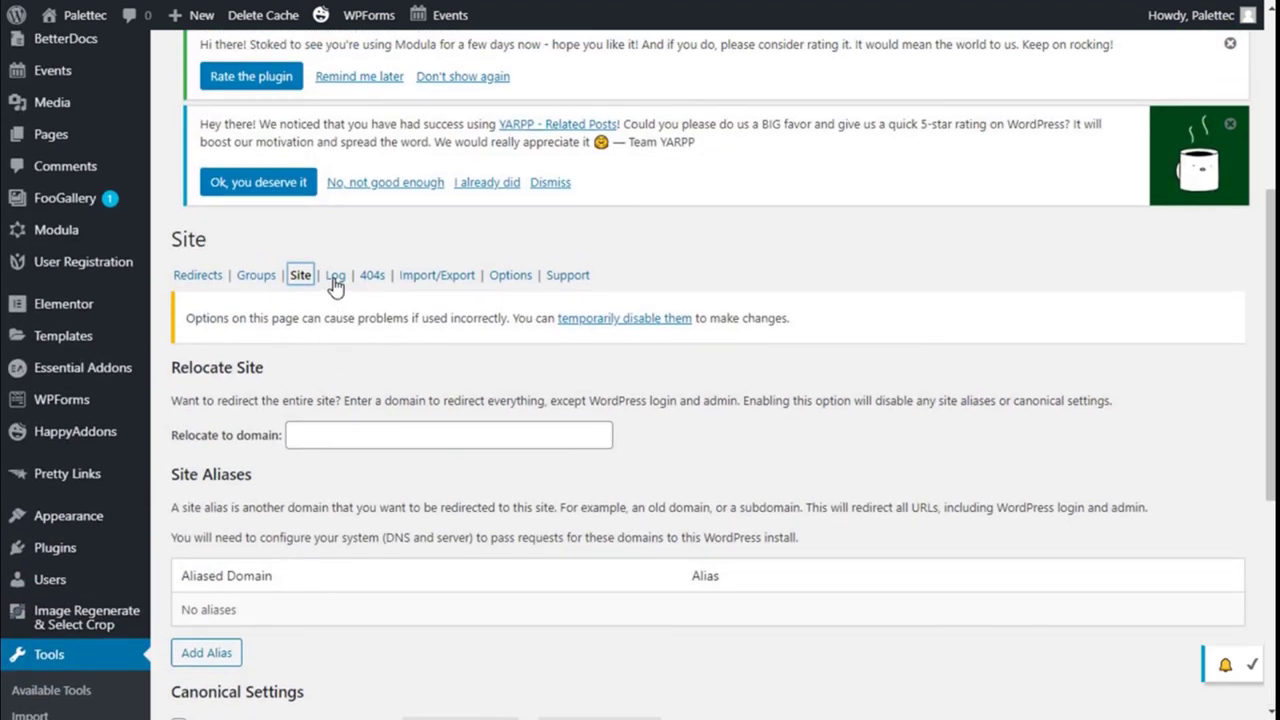
Step: Check the empty redirect log and 404s log, then go back to the Redirections list
{"action": "left_click", "coordinate": [335, 284]}
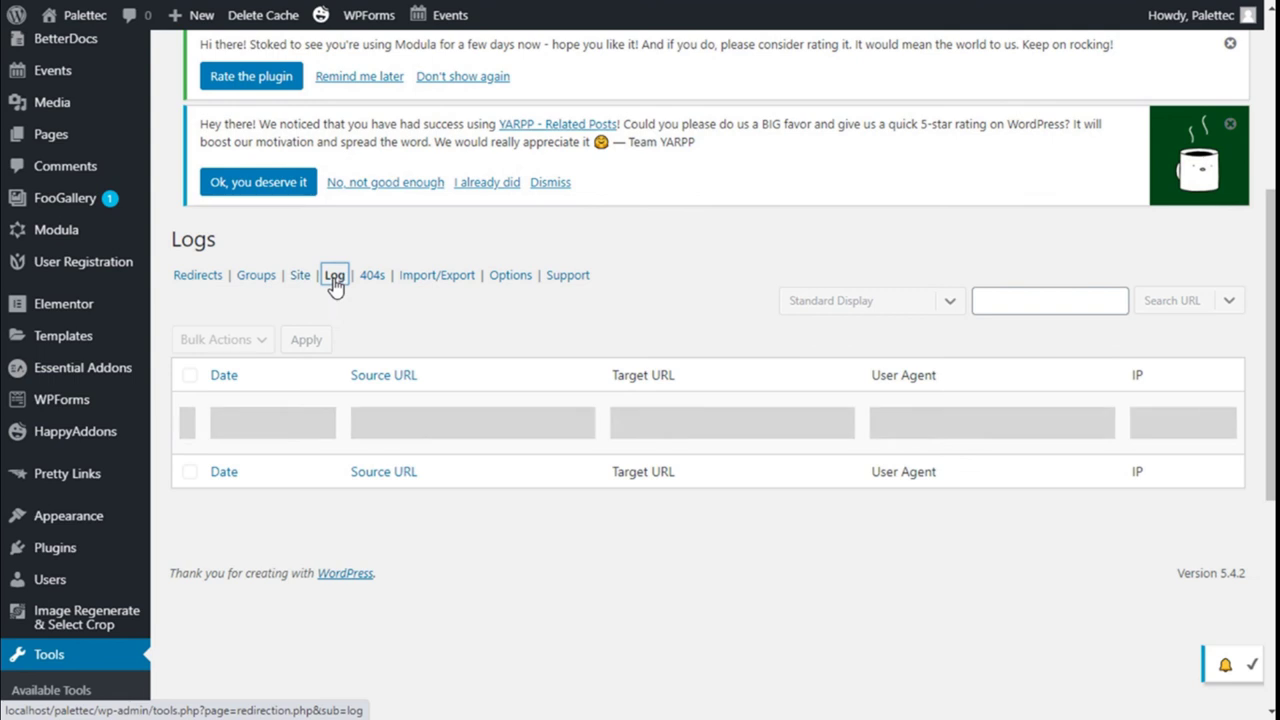
{"action": "left_click", "coordinate": [368, 280]}
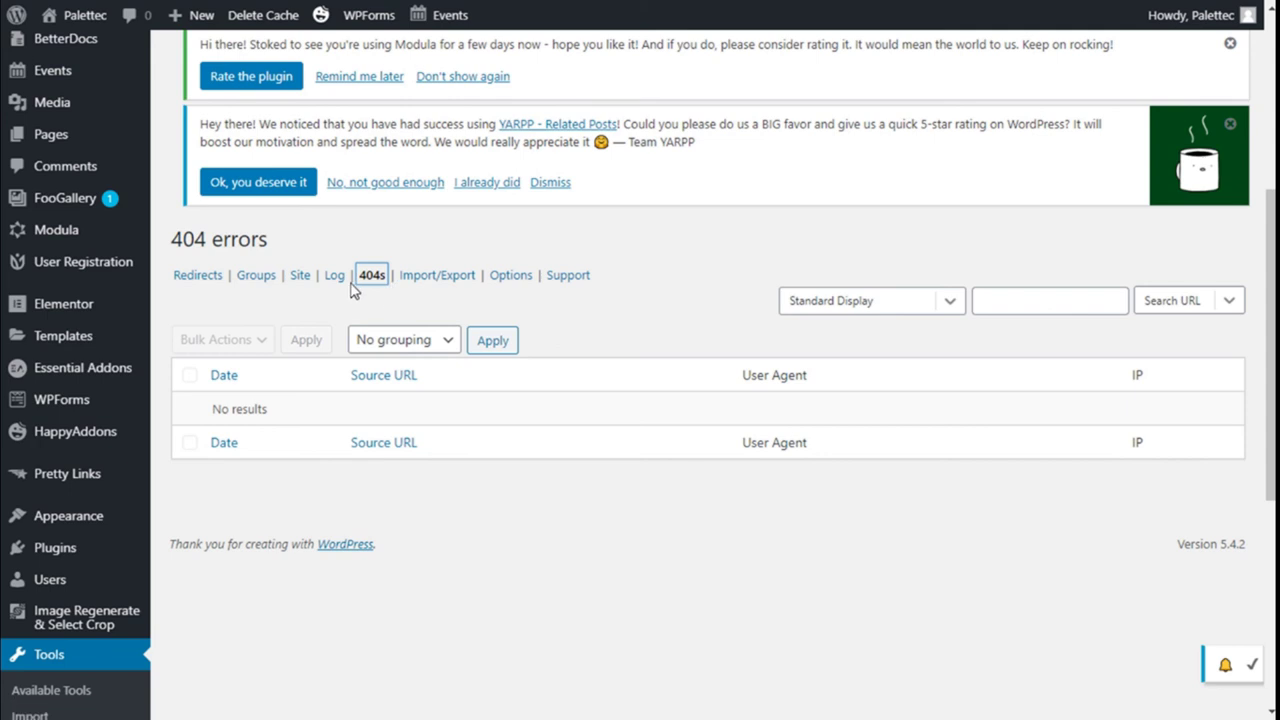
{"action": "scroll", "coordinate": [700, 413], "scroll_direction": "down", "scroll_amount": 1}
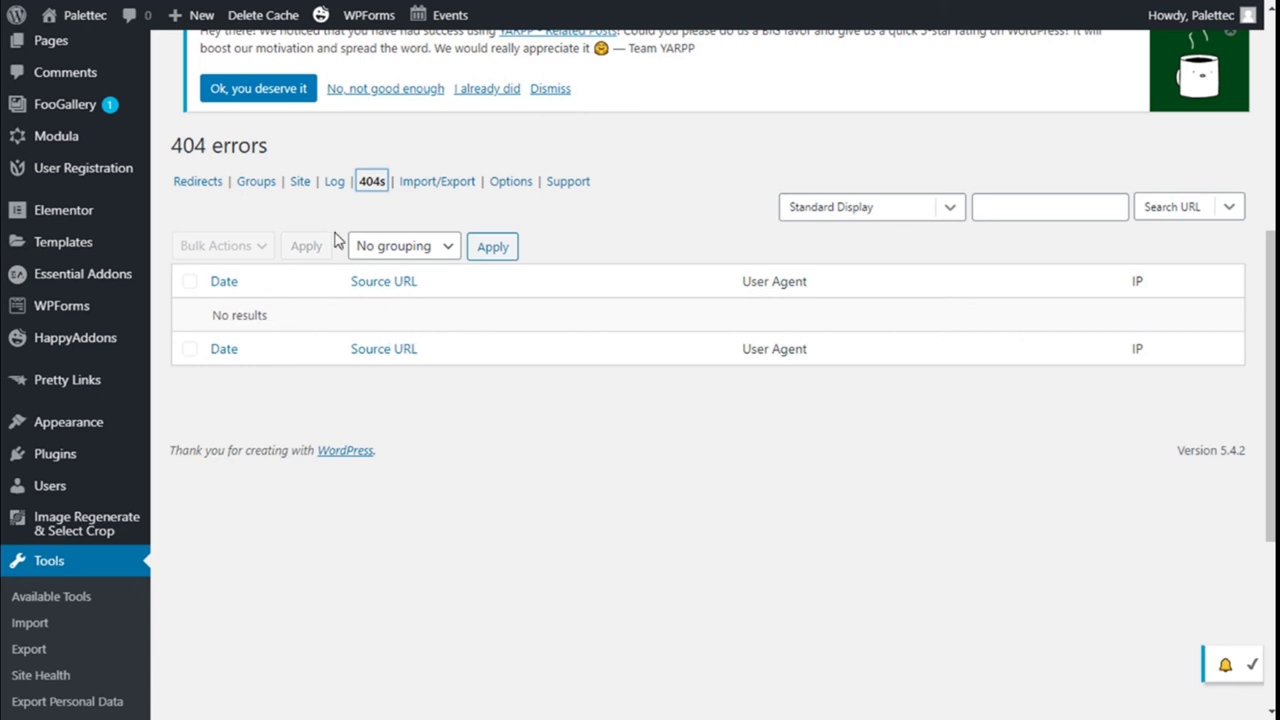
{"action": "left_click", "coordinate": [334, 181]}
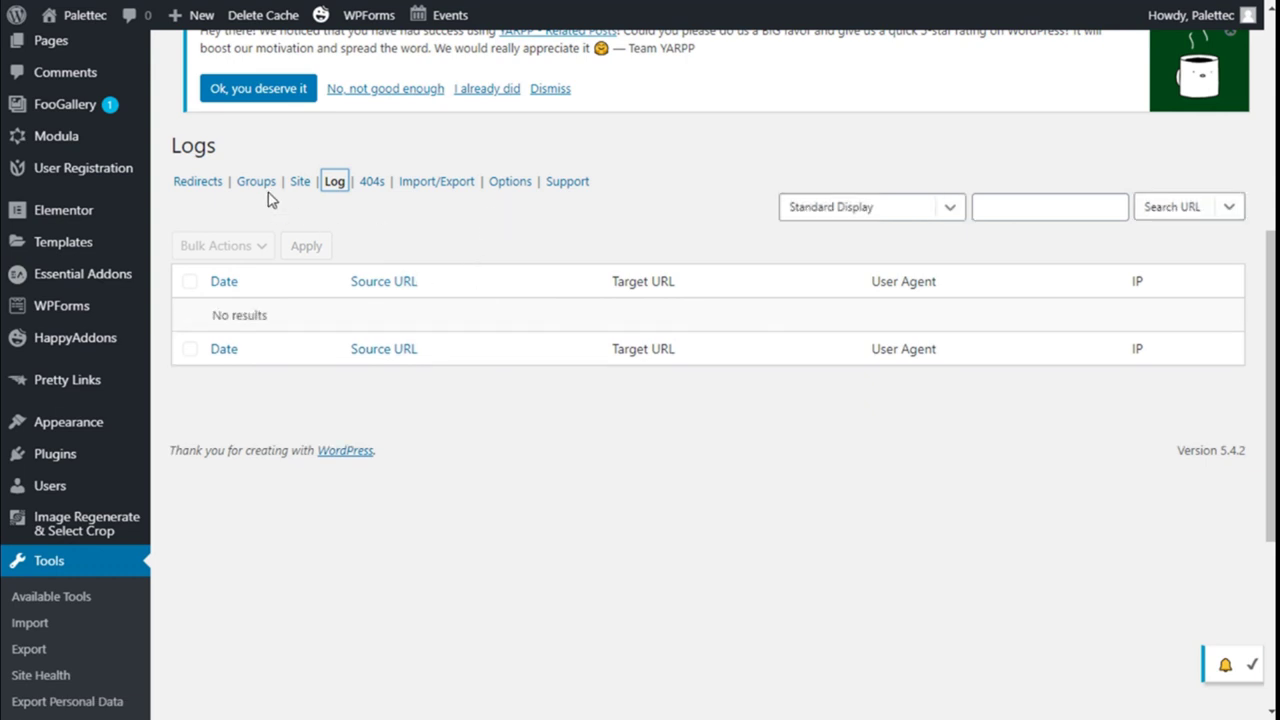
{"action": "left_click", "coordinate": [190, 184]}
{"action": "scroll", "coordinate": [530, 278], "scroll_direction": "down", "scroll_amount": 2}
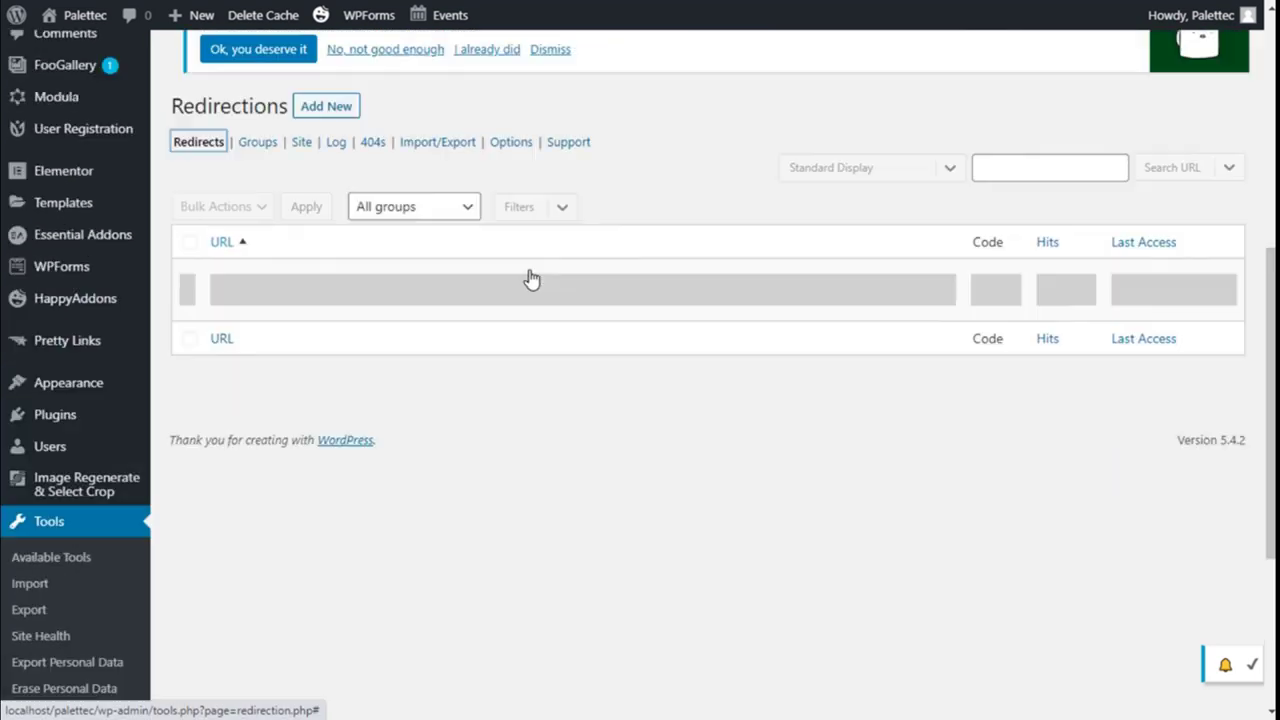
{"action": "scroll", "coordinate": [520, 280], "scroll_direction": "down", "scroll_amount": 2}
{"action": "scroll", "coordinate": [517, 289], "scroll_direction": "up", "scroll_amount": 1}
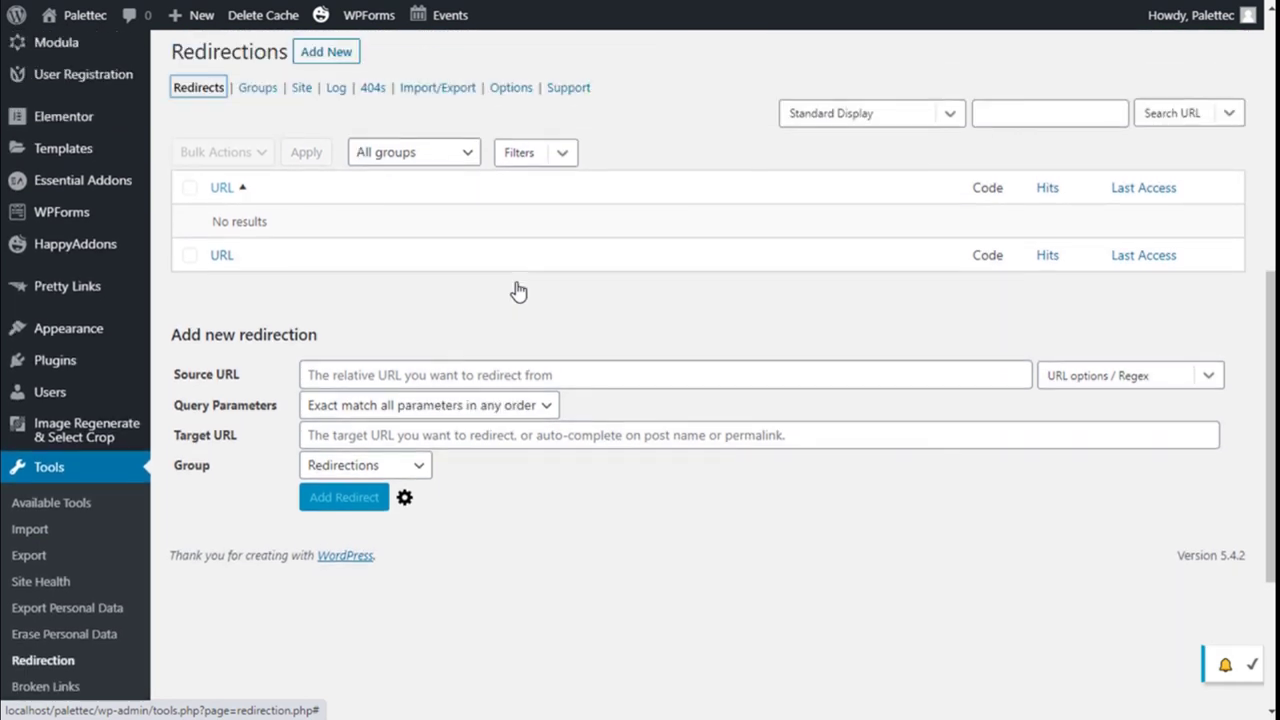